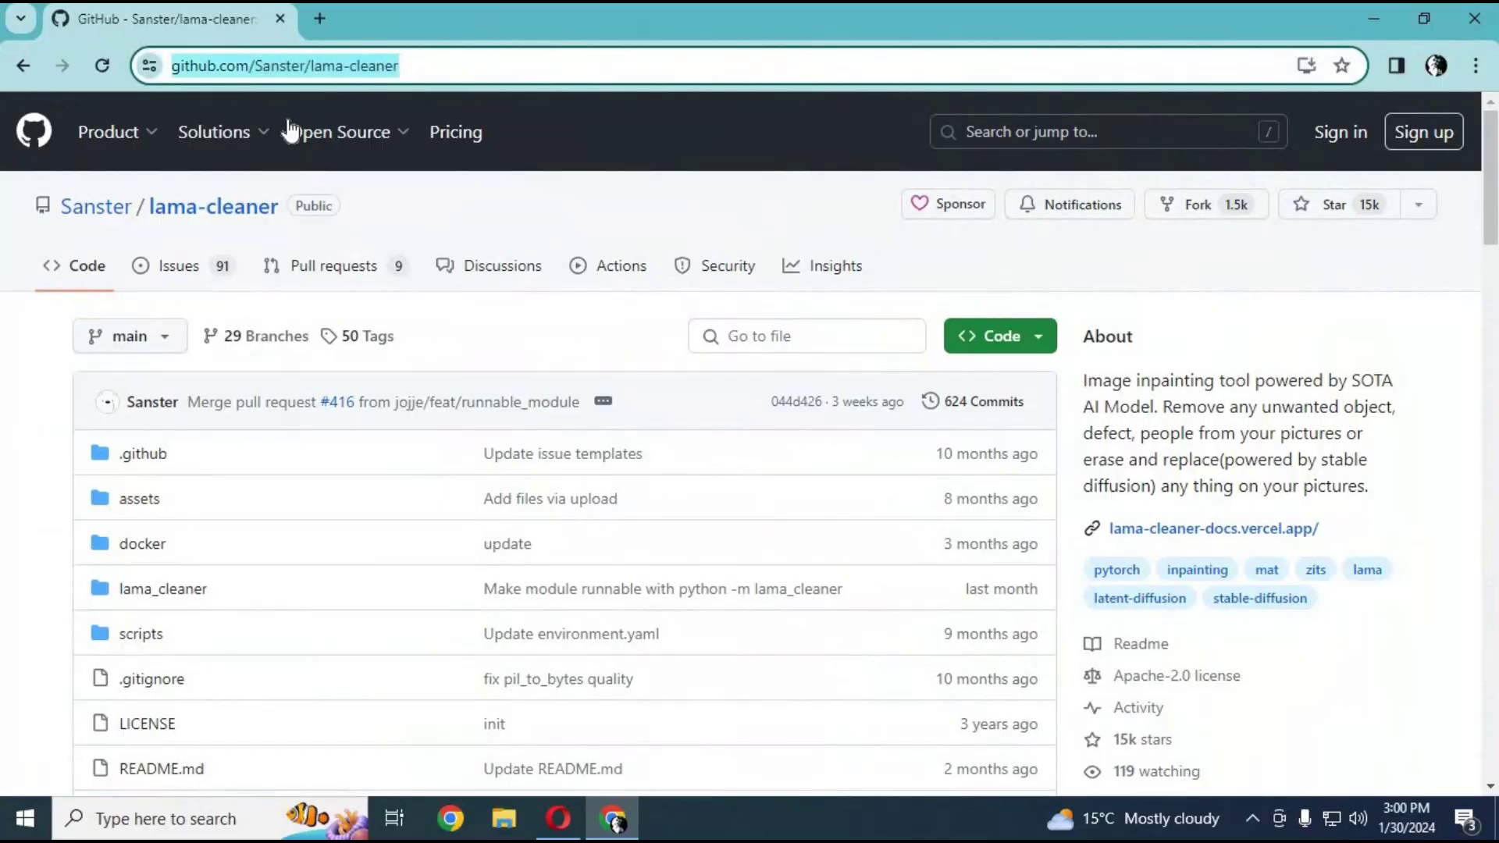
{"action": "scroll", "coordinate": [1194, 388], "scroll_direction": "down", "scroll_amount": 3}
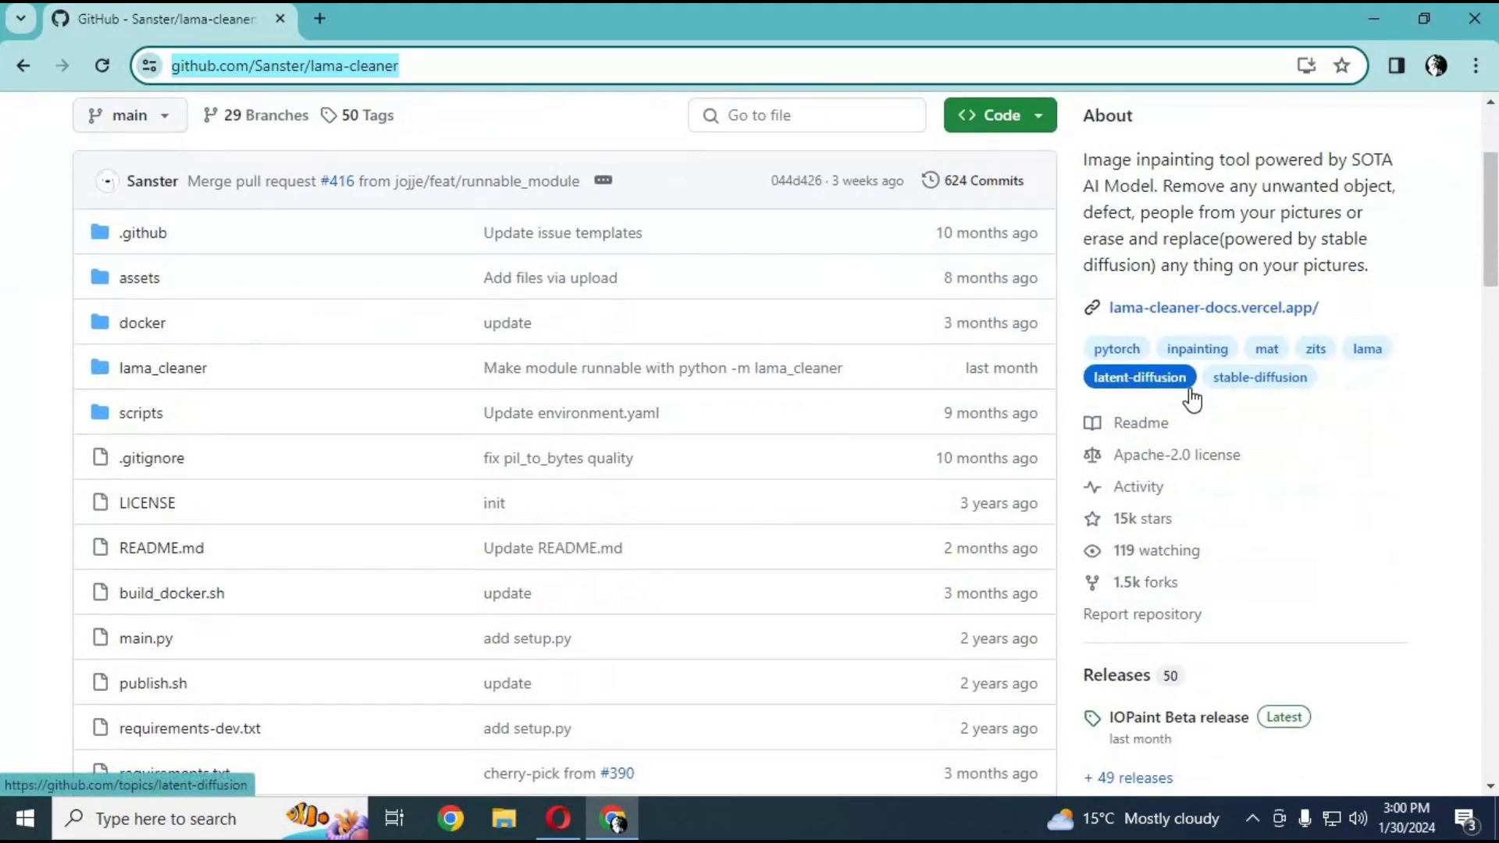
{"action": "scroll", "coordinate": [1190, 395], "scroll_direction": "down", "scroll_amount": 5}
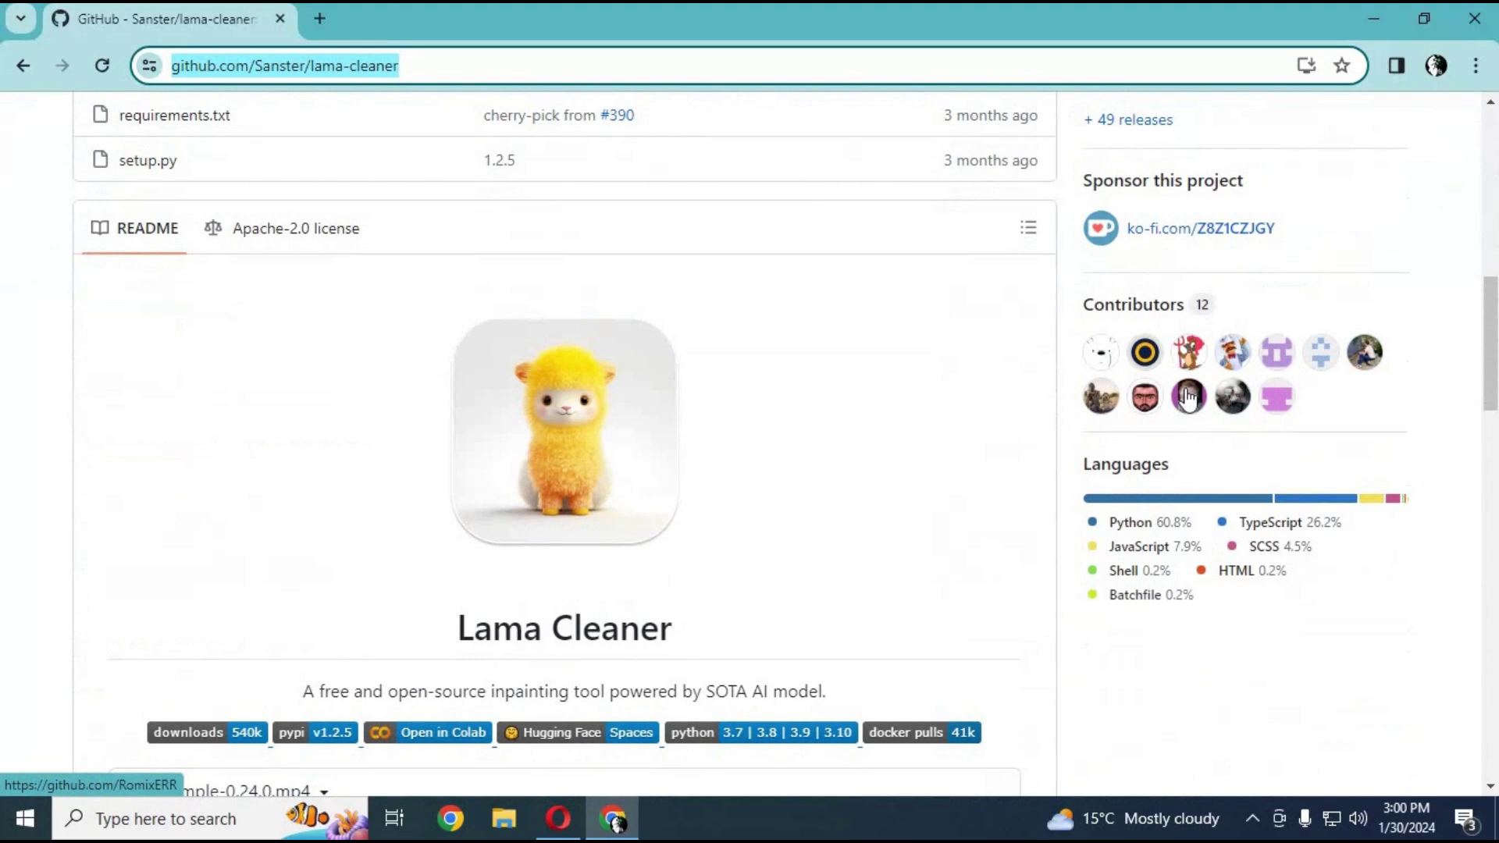
{"action": "scroll", "coordinate": [1187, 397], "scroll_direction": "down", "scroll_amount": 9}
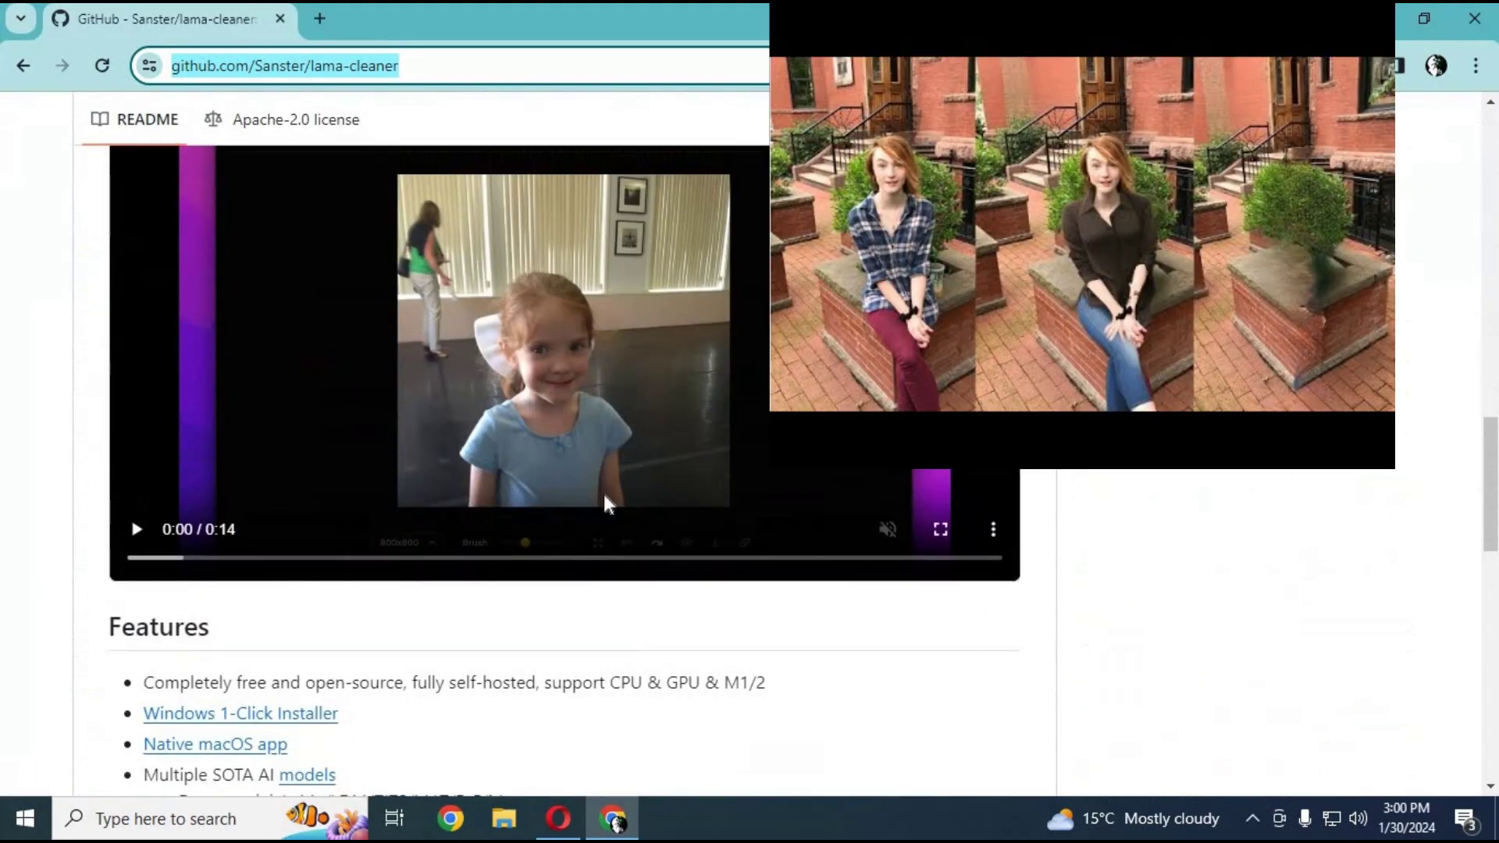
{"action": "scroll", "coordinate": [608, 504], "scroll_direction": "up", "scroll_amount": 1}
{"action": "left_click", "coordinate": [146, 614]}
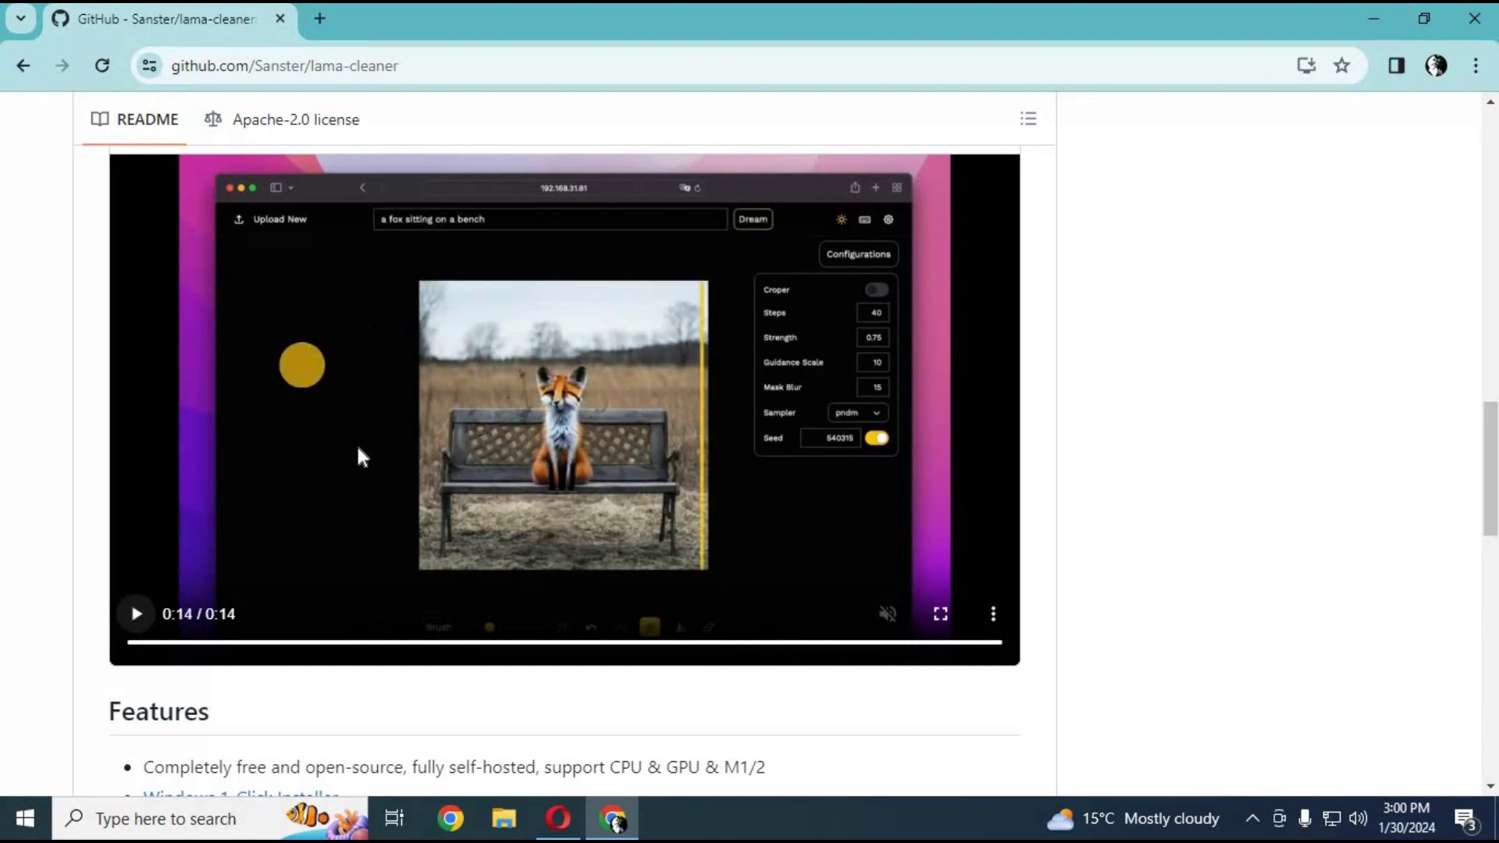
{"action": "scroll", "coordinate": [361, 457], "scroll_direction": "down", "scroll_amount": 8}
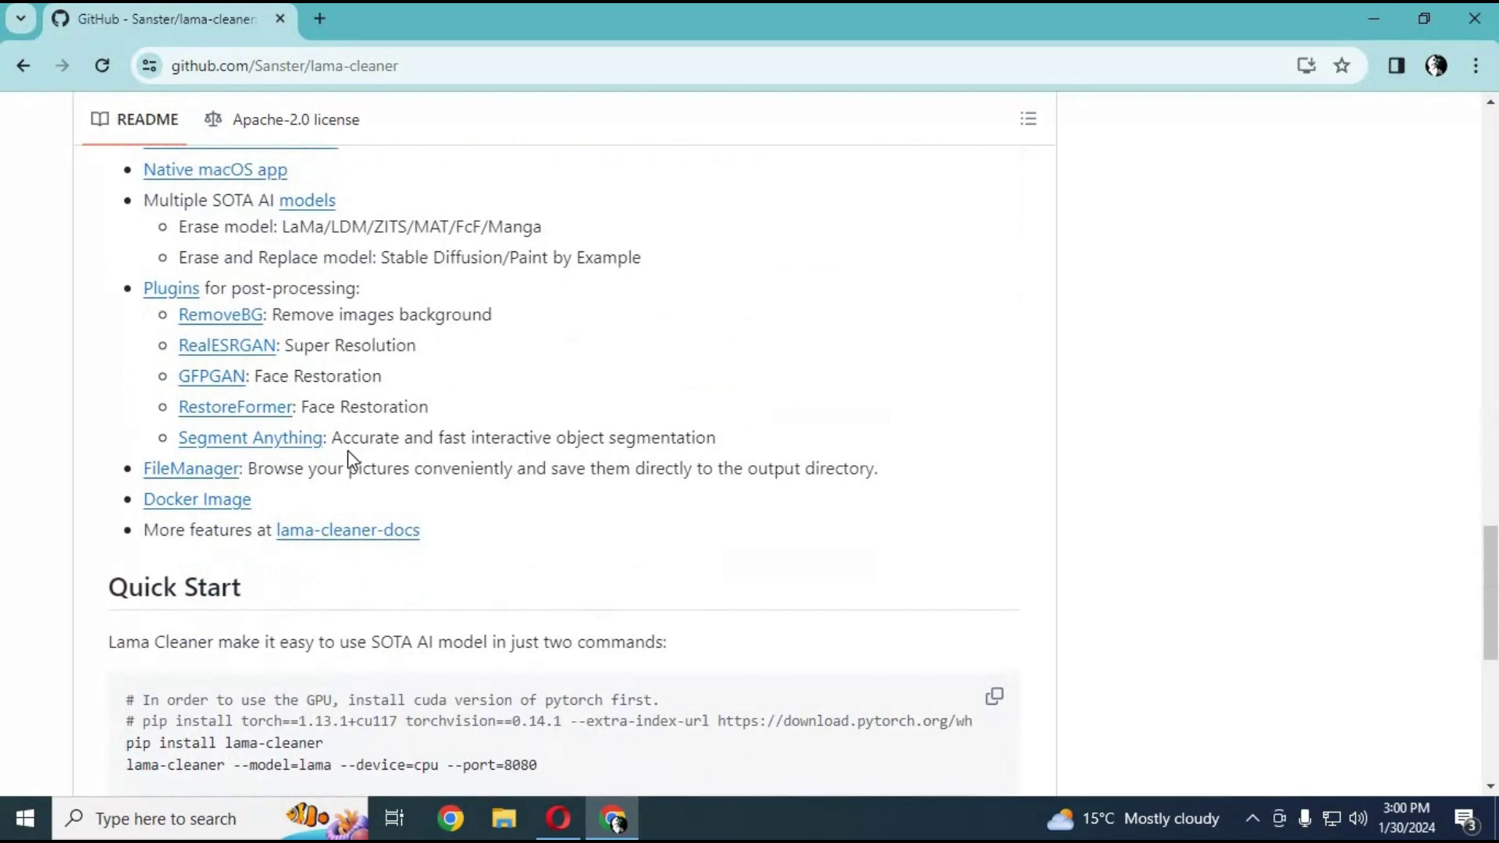
{"action": "scroll", "coordinate": [1261, 595], "scroll_direction": "up", "scroll_amount": 10}
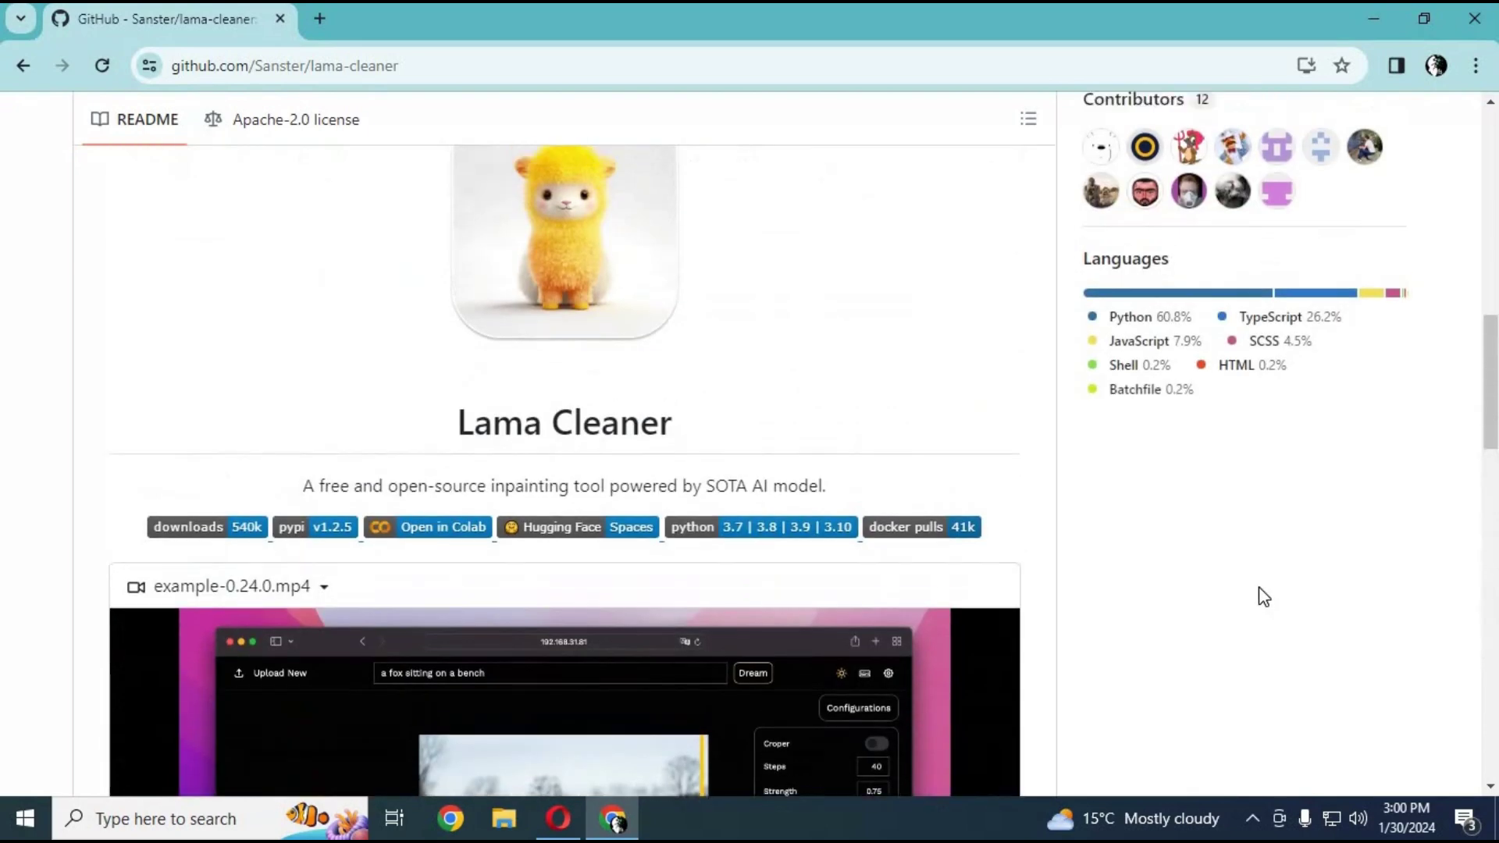
{"action": "scroll", "coordinate": [1258, 593], "scroll_direction": "up", "scroll_amount": 6}
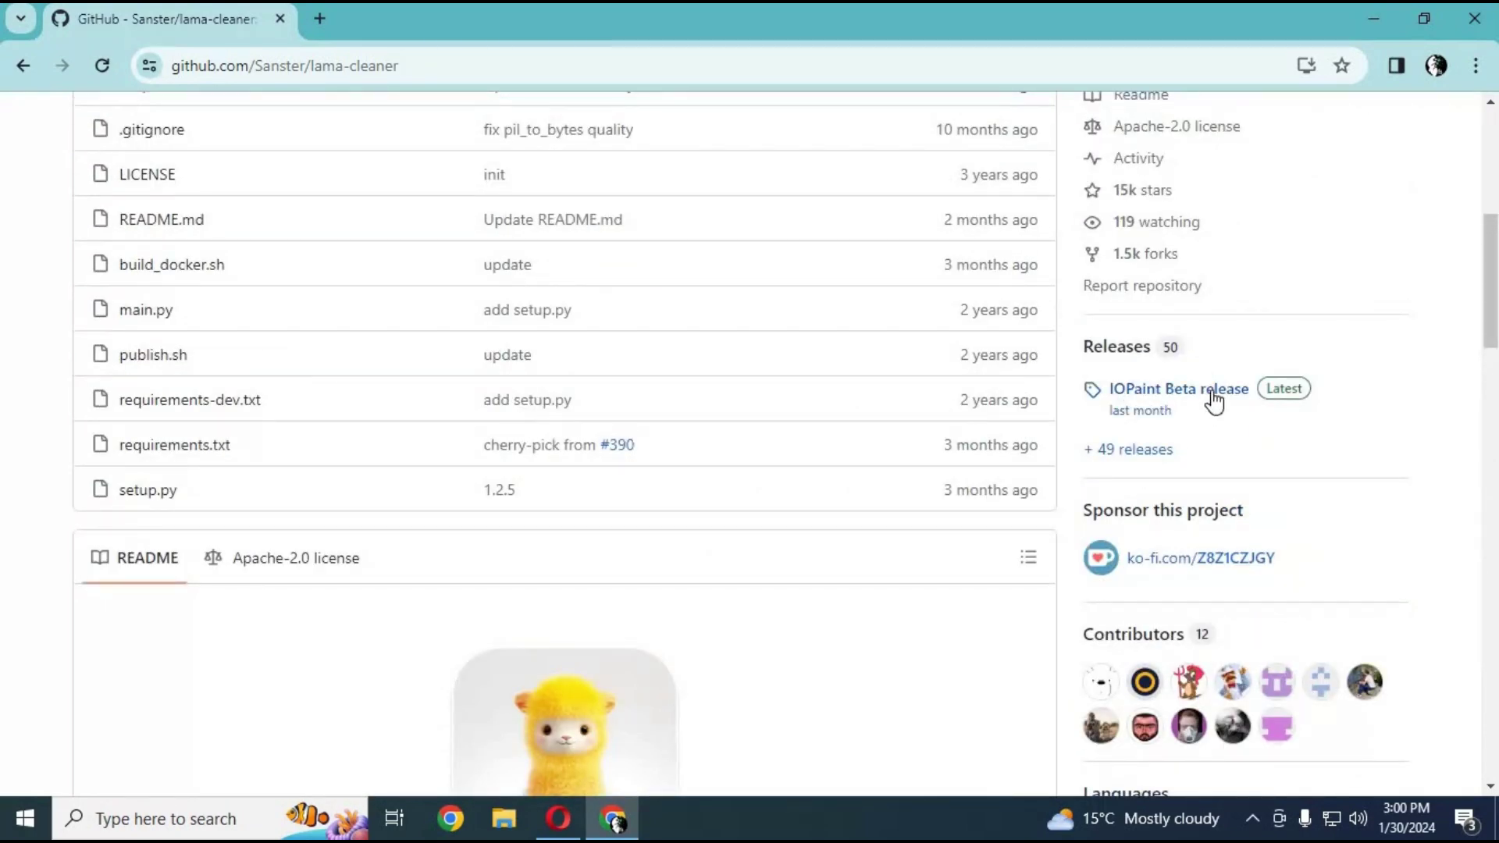
Open the IOPaint Beta release notes and scroll to the Batch processing section.
{"action": "left_click", "coordinate": [1209, 395]}
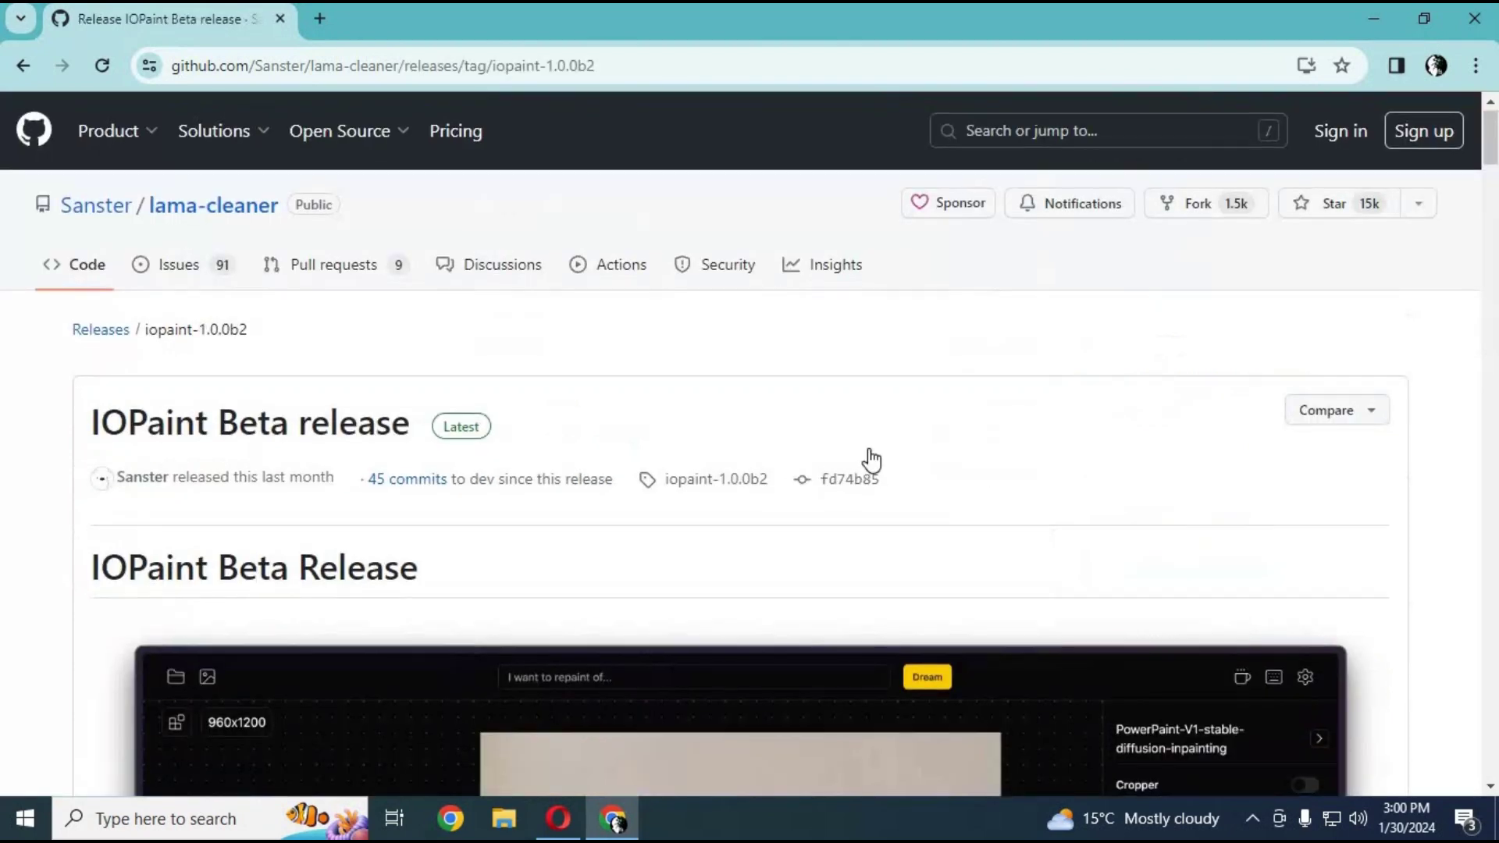
{"action": "scroll", "coordinate": [871, 451], "scroll_direction": "down", "scroll_amount": 5}
{"action": "scroll", "coordinate": [868, 461], "scroll_direction": "up", "scroll_amount": 3}
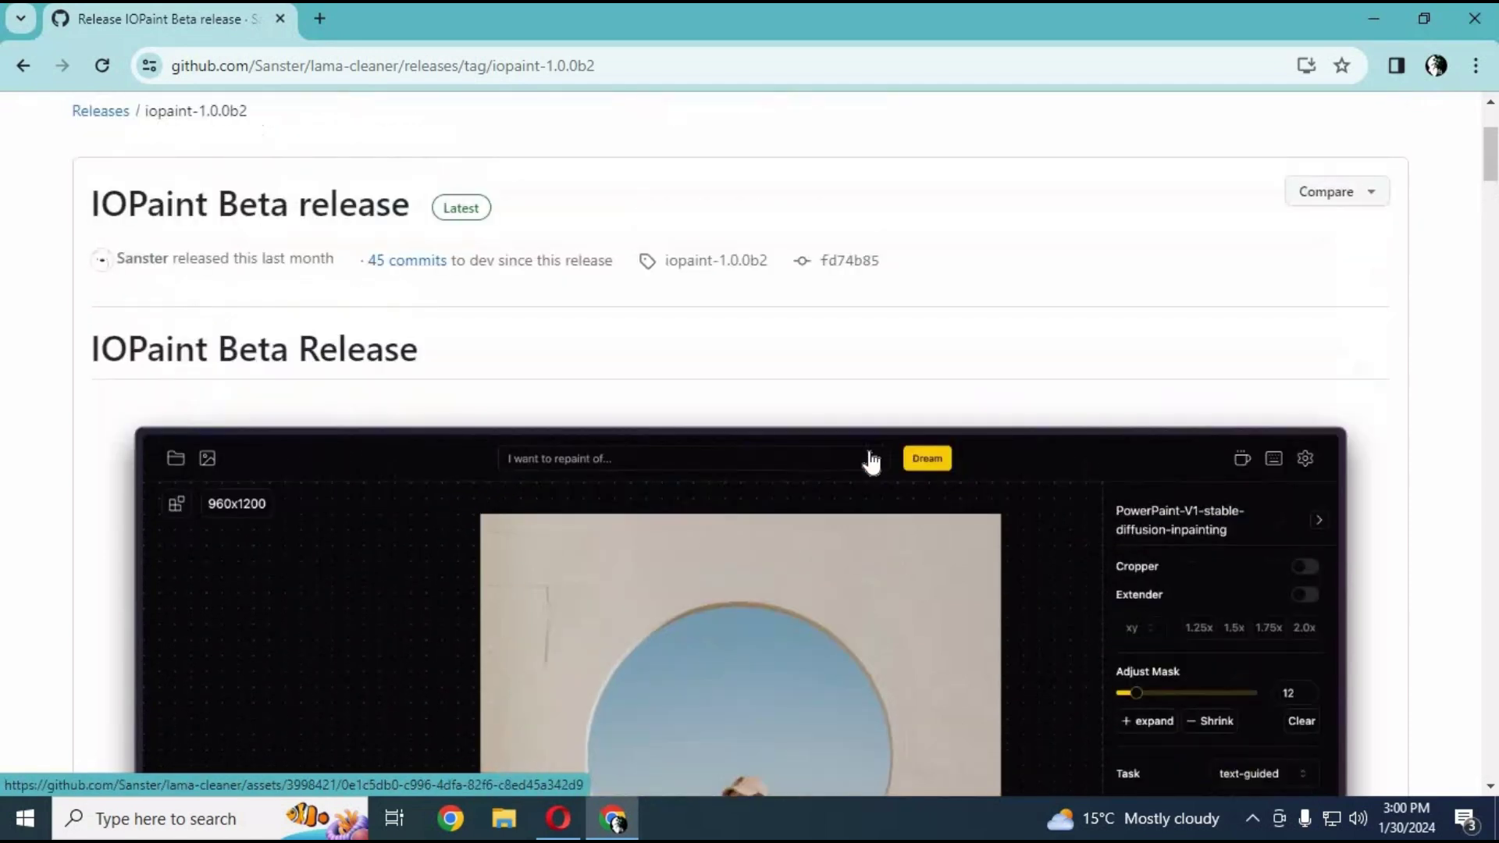
{"action": "scroll", "coordinate": [871, 464], "scroll_direction": "down", "scroll_amount": 6}
{"action": "scroll", "coordinate": [872, 466], "scroll_direction": "down", "scroll_amount": 5}
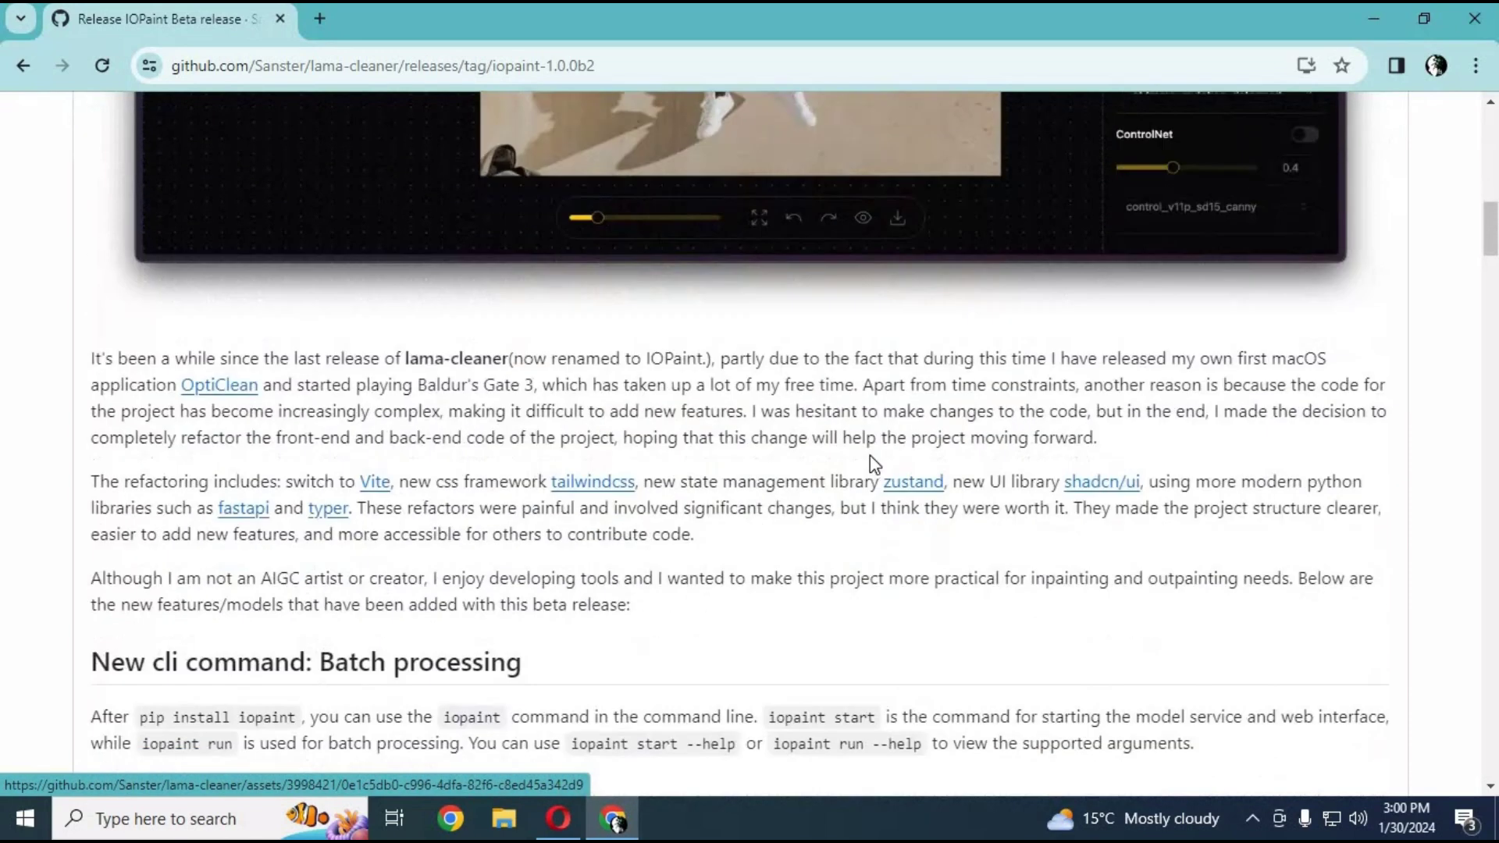
{"action": "scroll", "coordinate": [872, 462], "scroll_direction": "down", "scroll_amount": 4}
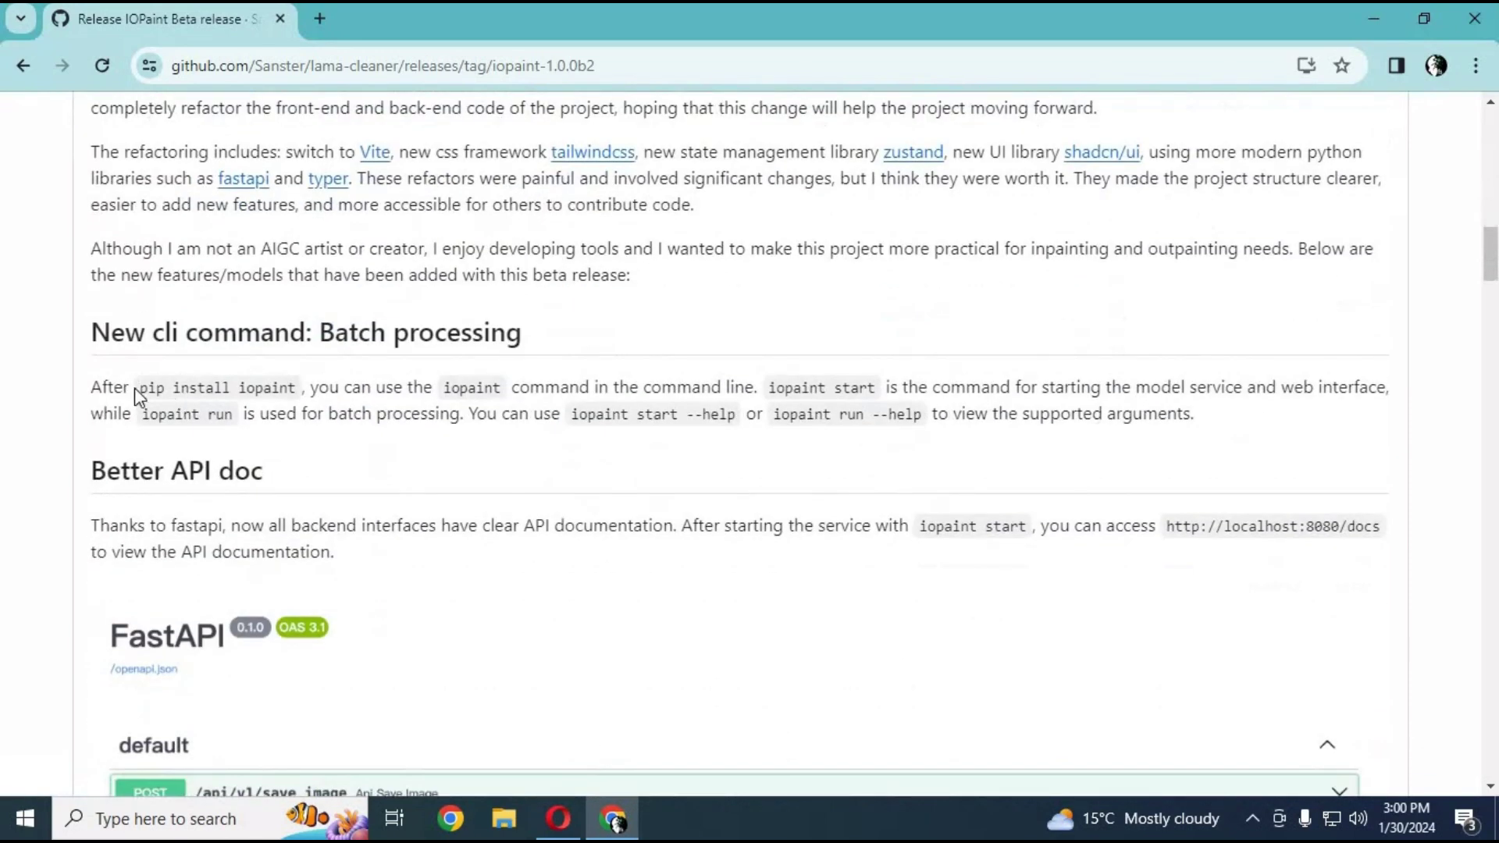
Copy the 'pip install iopaint' command from the release notes.
{"action": "left_click_drag", "start_coordinate": [297, 392], "coordinate": [139, 388]}
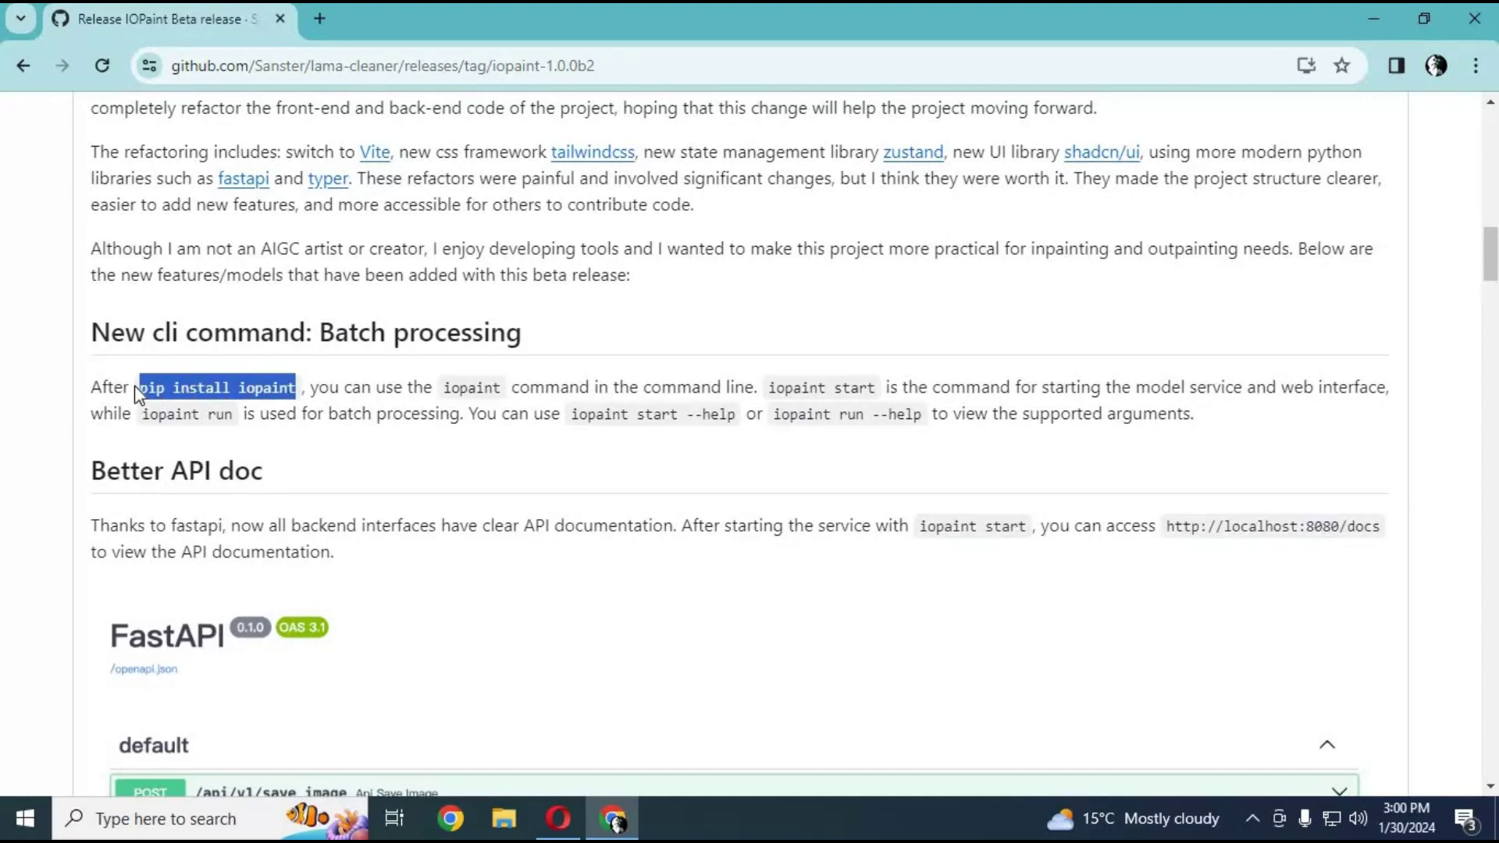
{"action": "right_click", "coordinate": [194, 390]}
{"action": "left_click", "coordinate": [281, 412]}
{"action": "left_click", "coordinate": [210, 811]}
Run 'pip install iopaint' in an administrator Anaconda Prompt, then minimize the console.
{"action": "type", "text": "ana"}
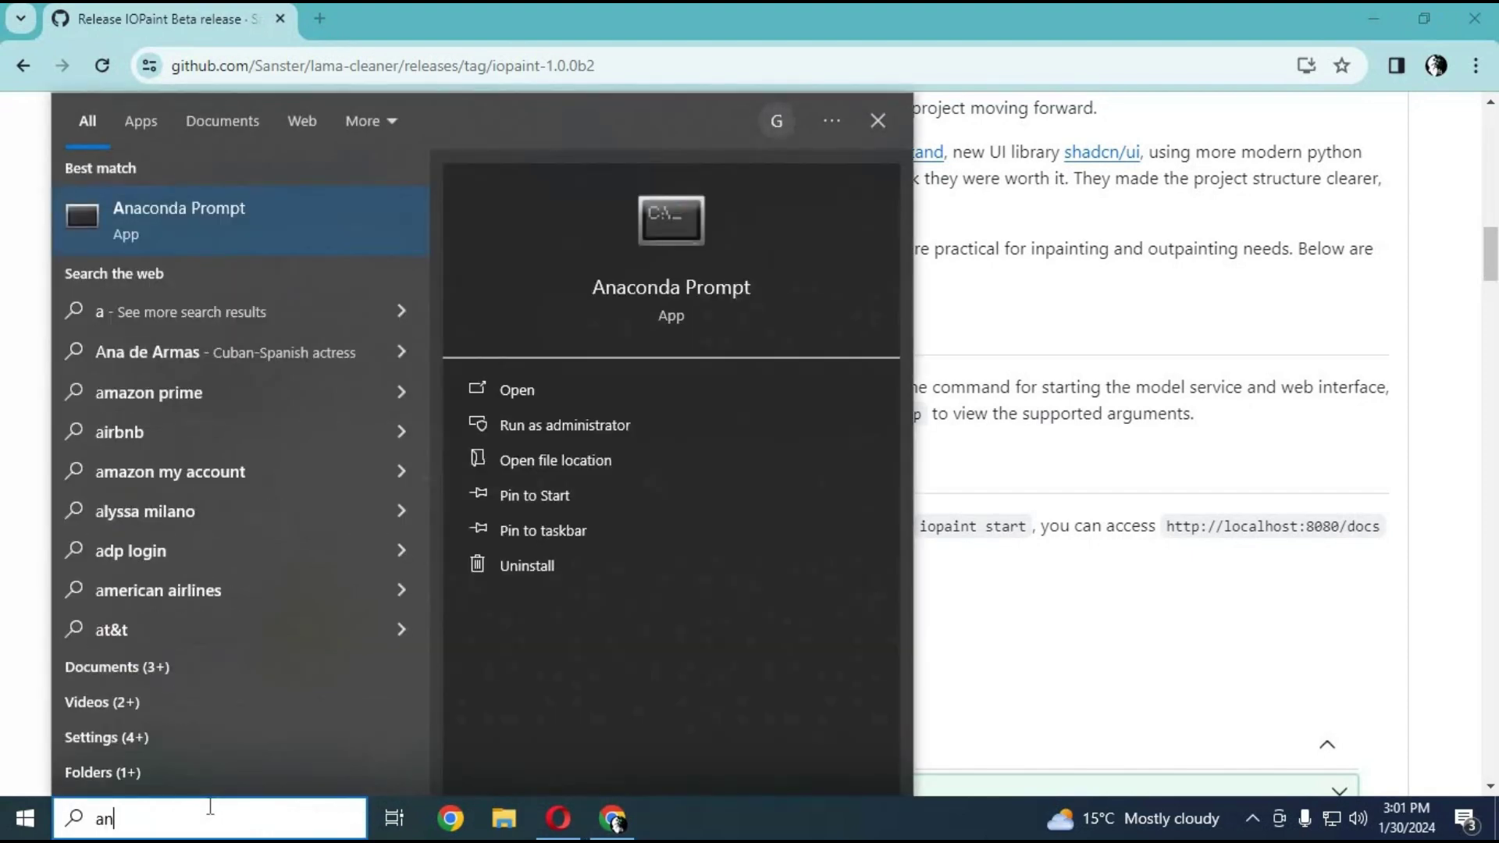
{"action": "left_click", "coordinate": [560, 430]}
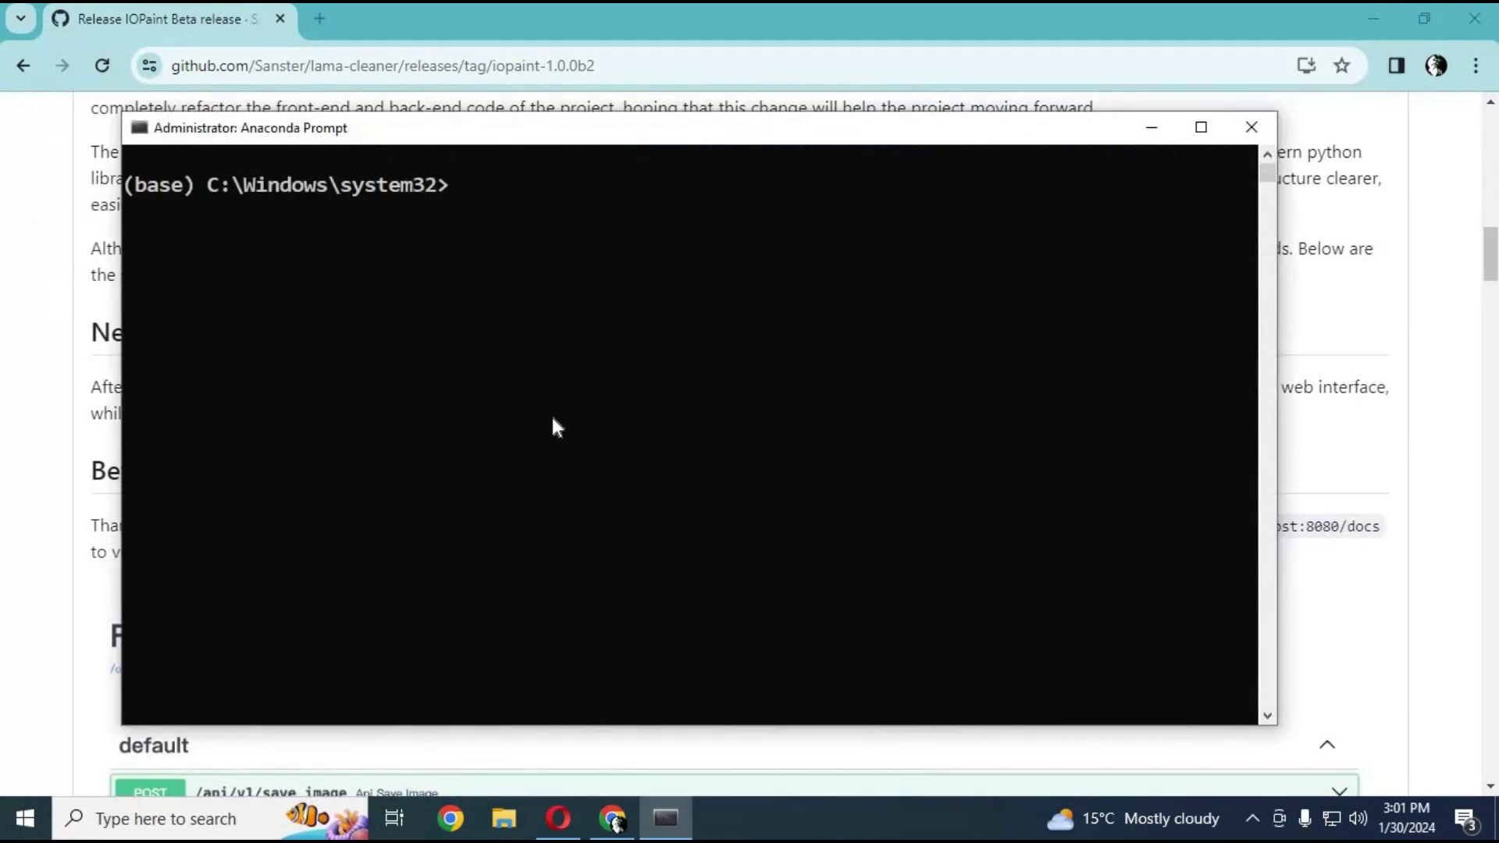
{"action": "right_click", "coordinate": [500, 192]}
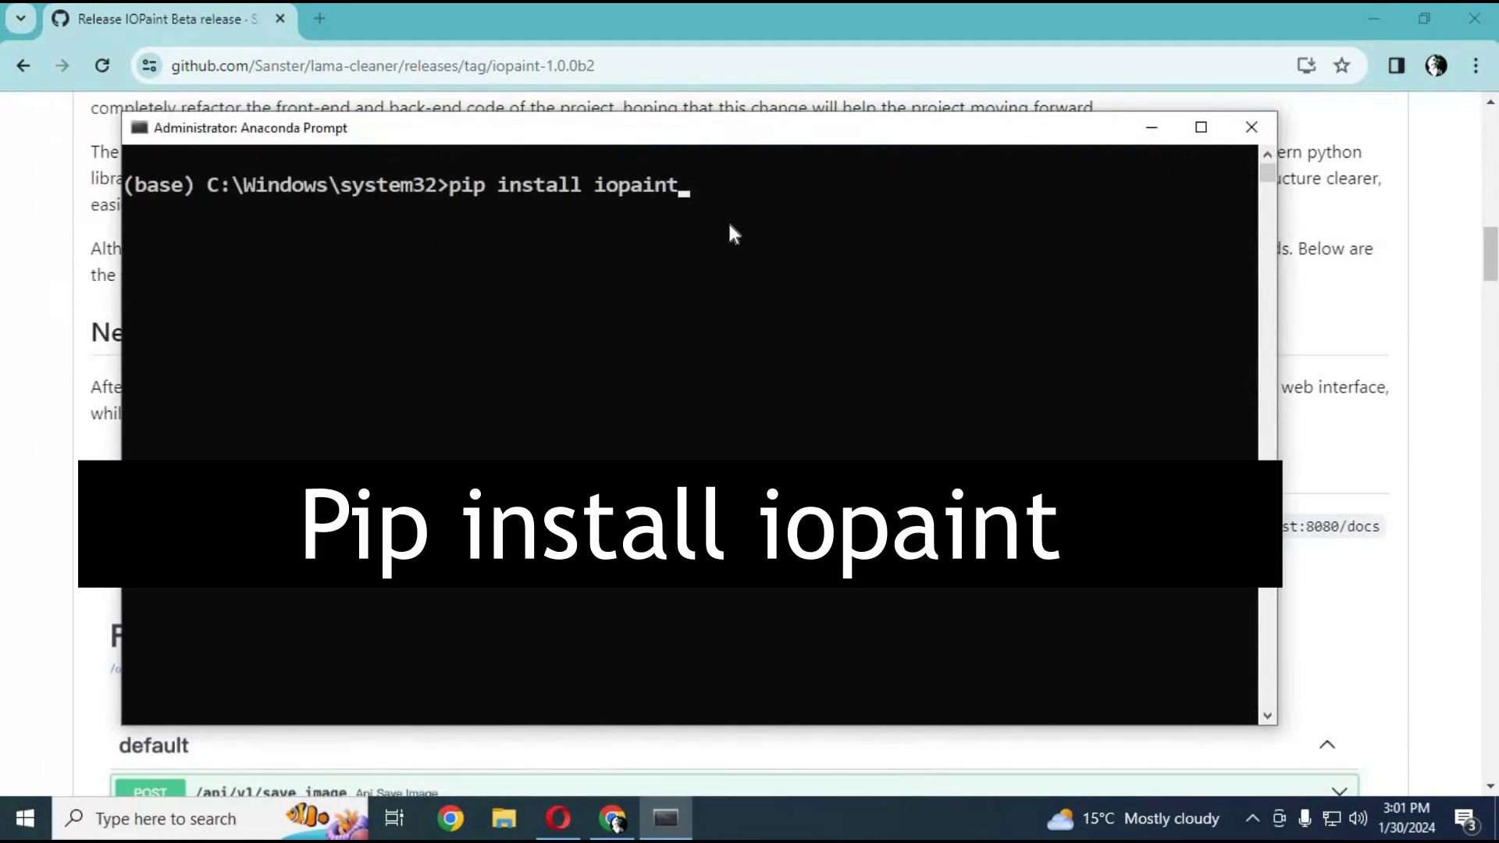
{"action": "key", "text": "Return"}
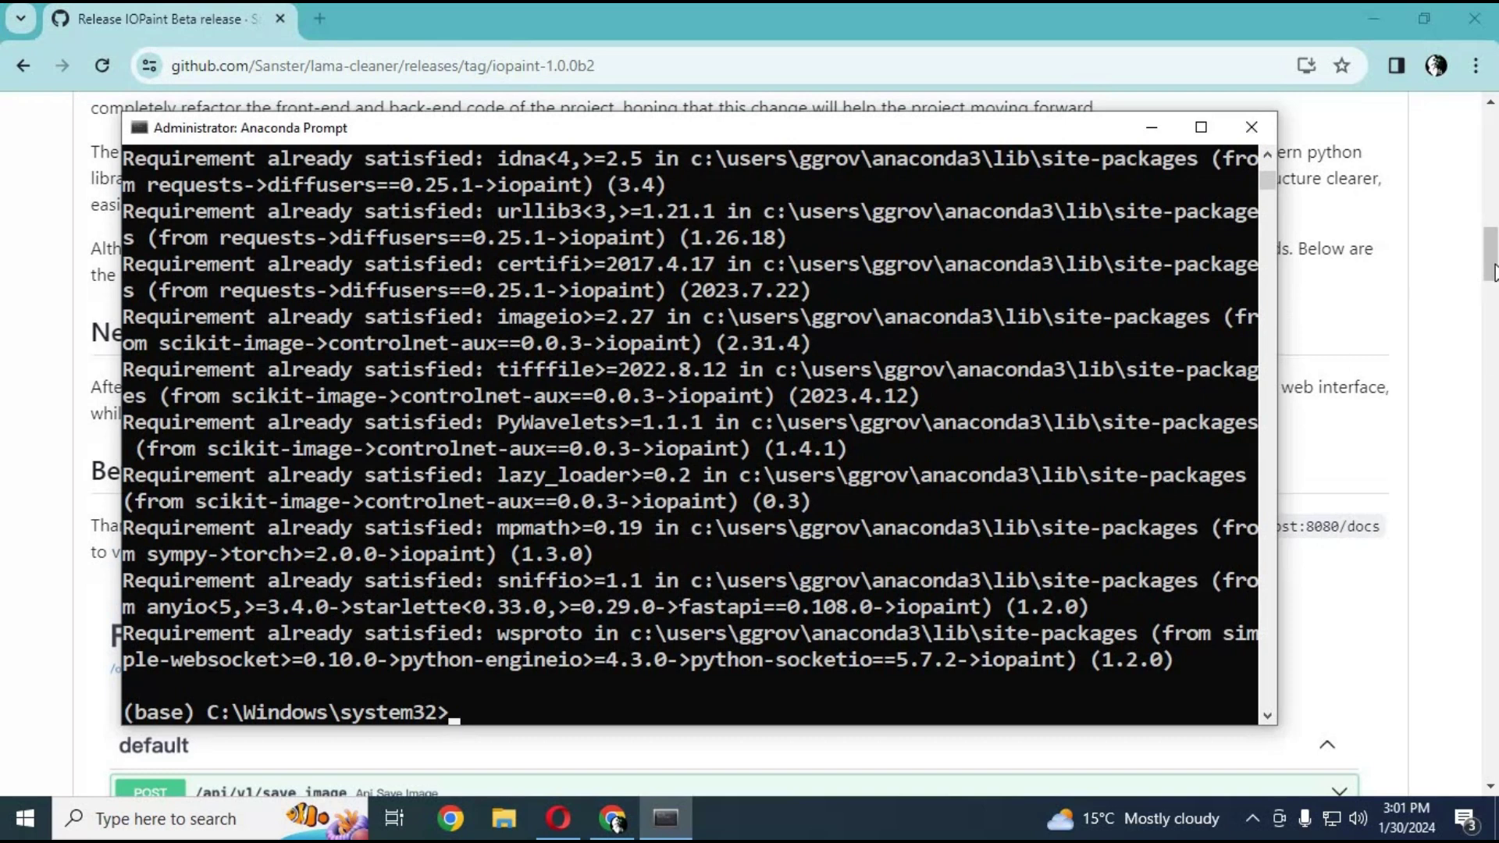
{"action": "left_click", "coordinate": [665, 818]}
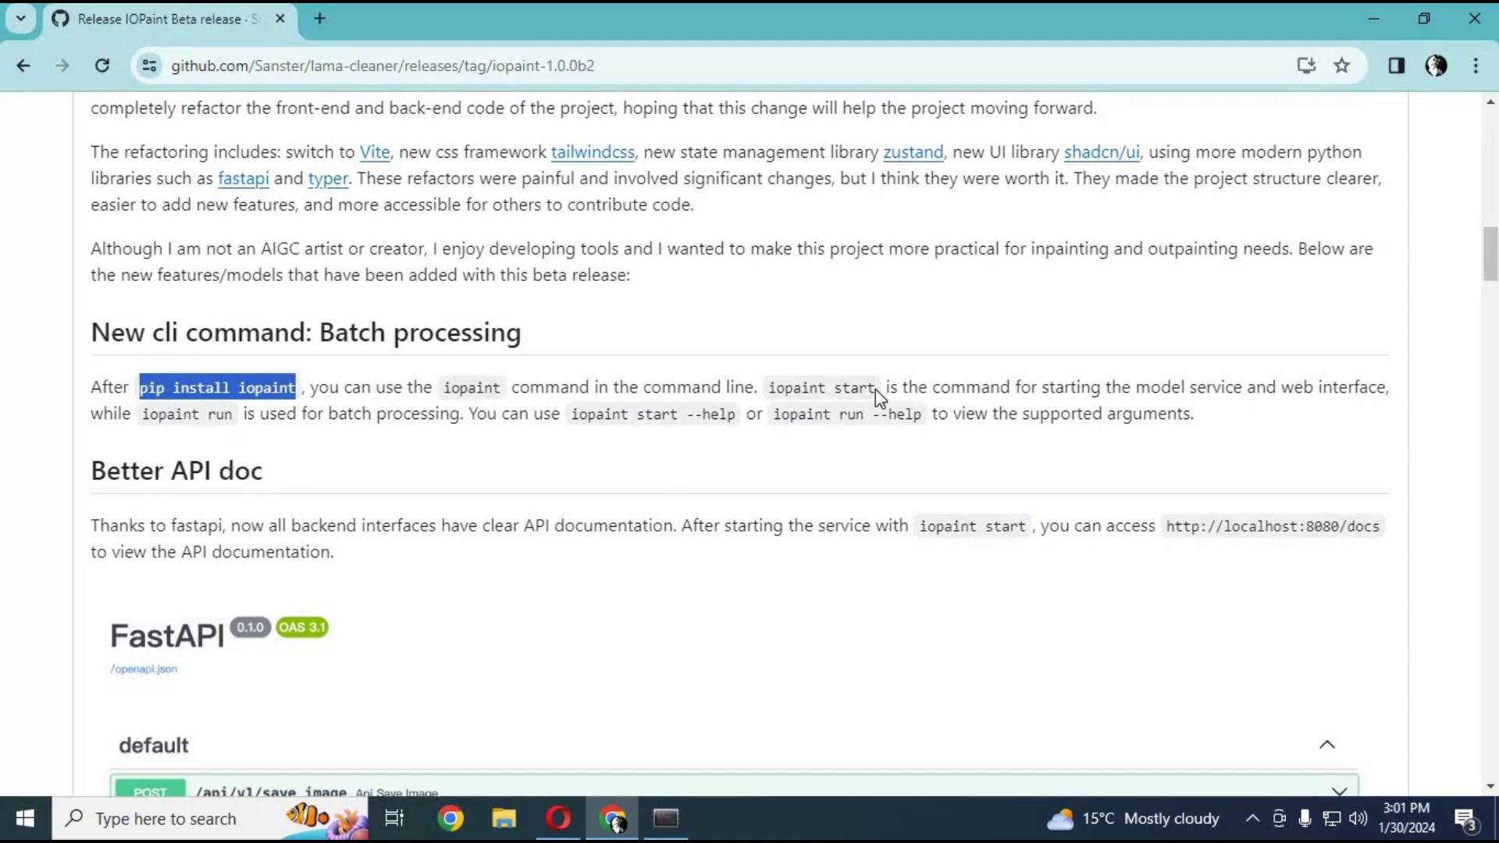
Copy 'iopaint start' from the release notes and run it in Anaconda Prompt.
{"action": "left_click_drag", "start_coordinate": [875, 389], "coordinate": [764, 388]}
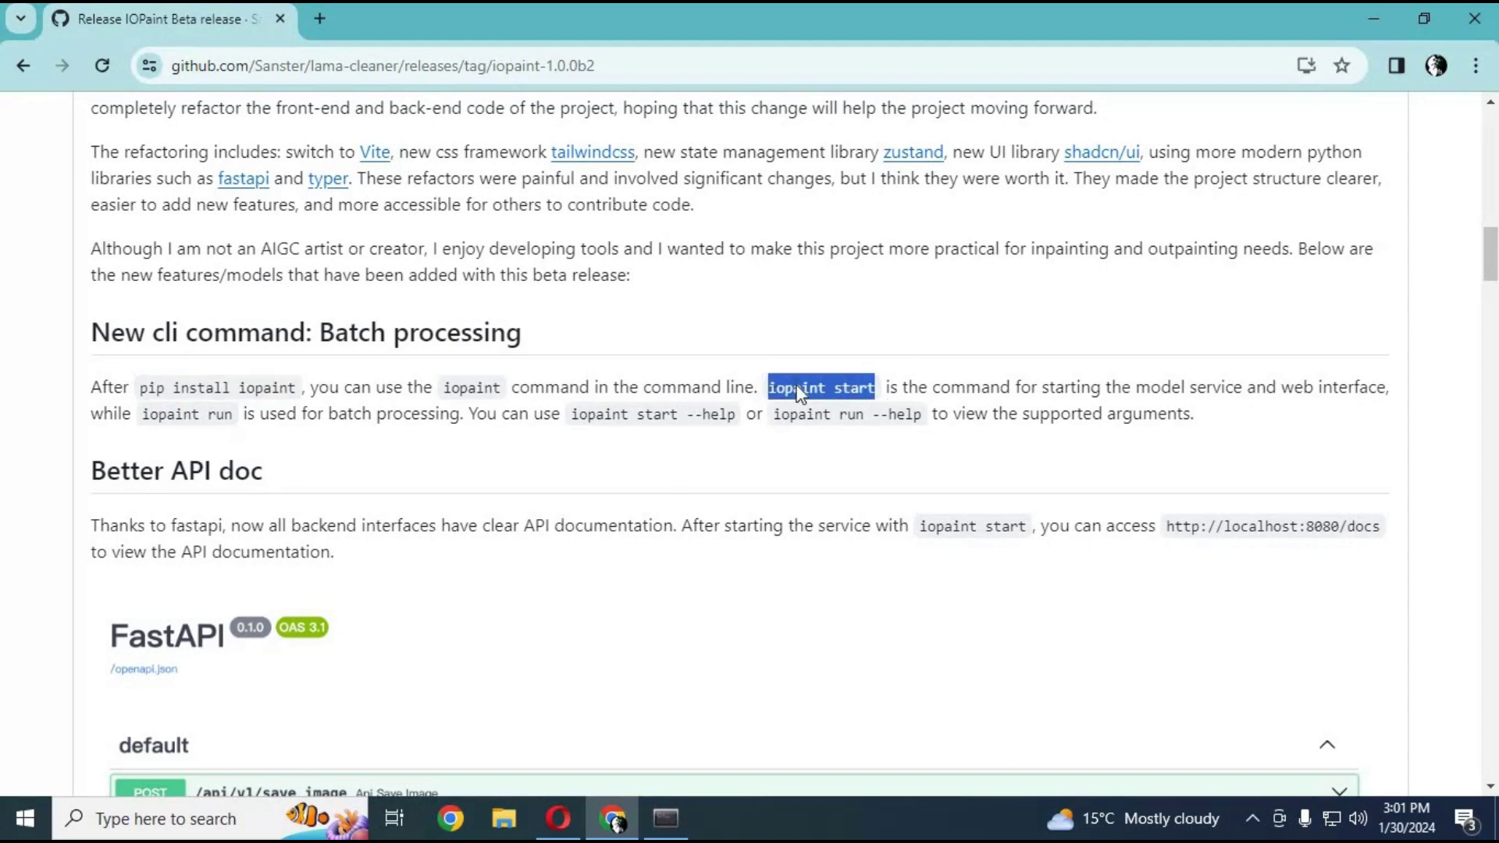
{"action": "right_click", "coordinate": [796, 391]}
{"action": "left_click", "coordinate": [901, 413]}
{"action": "left_click", "coordinate": [665, 818]}
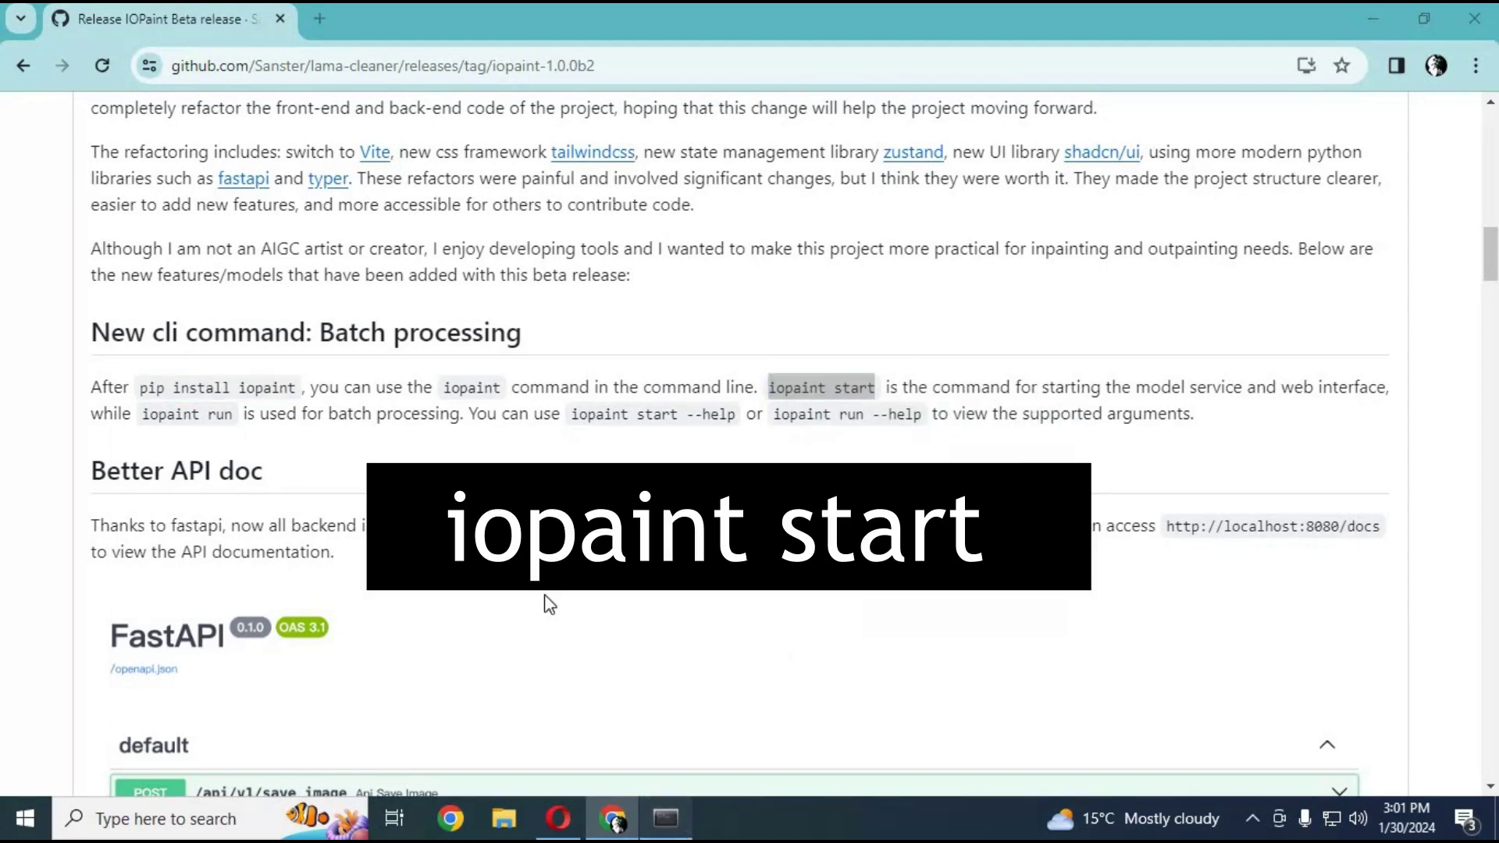
{"action": "key", "text": "ctrl+v"}
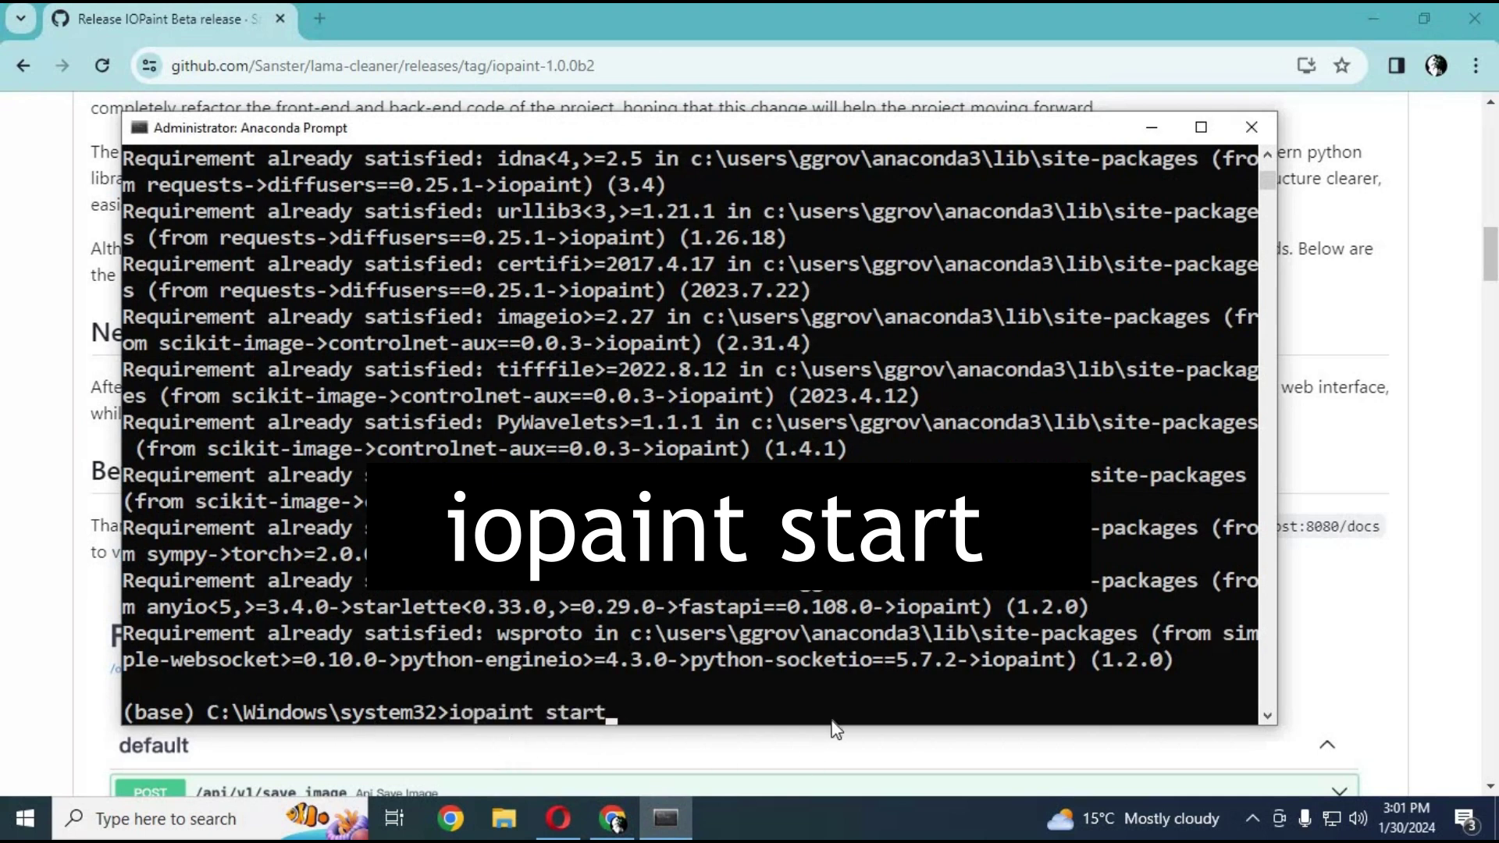
{"action": "key", "text": "Return"}
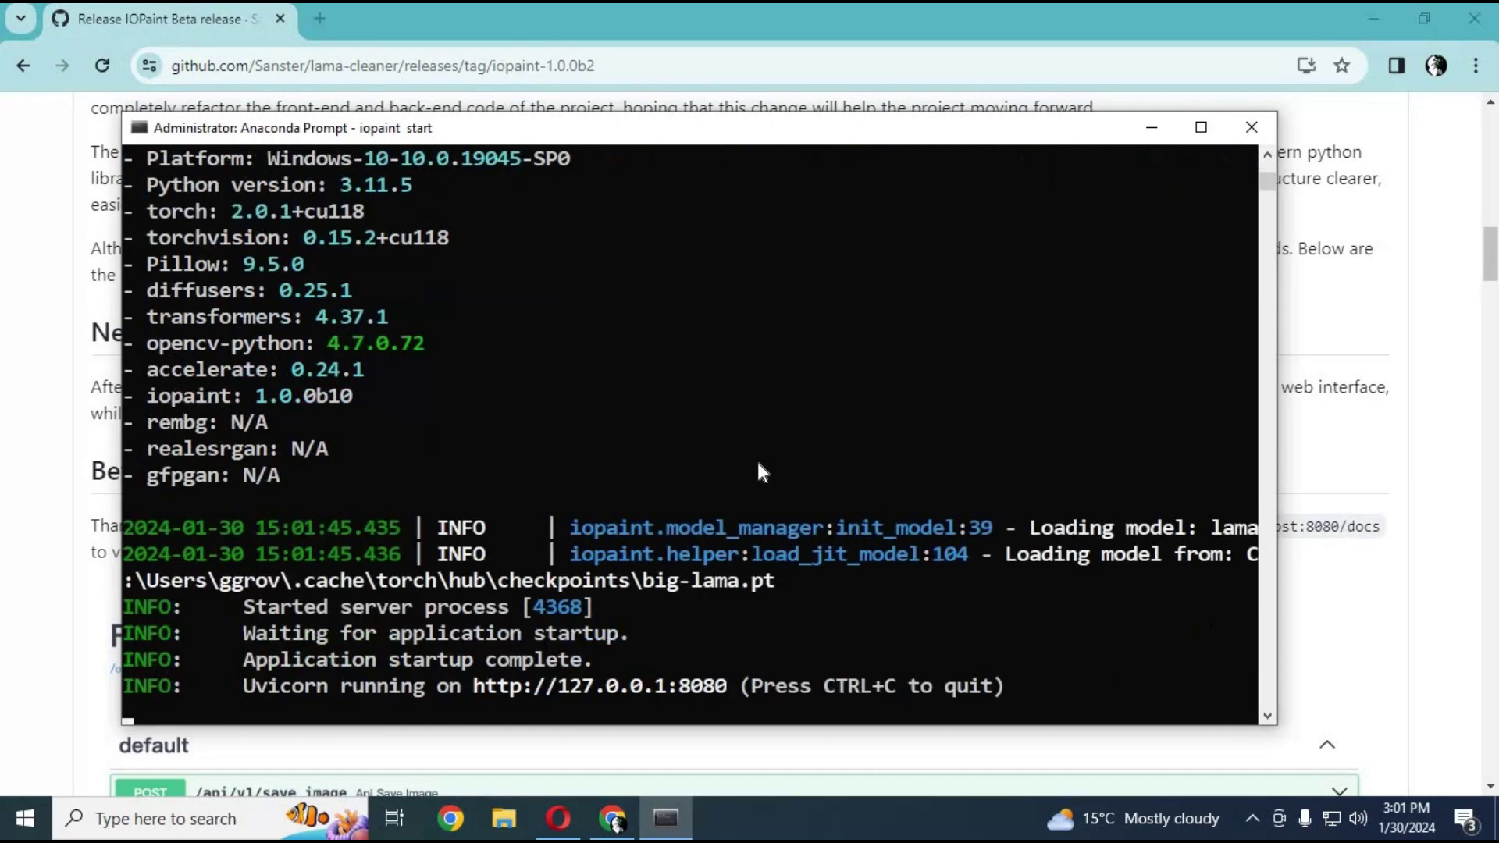
Copy the server address 127.0.0.1:8080 from the console output.
{"action": "left_click", "coordinate": [731, 686]}
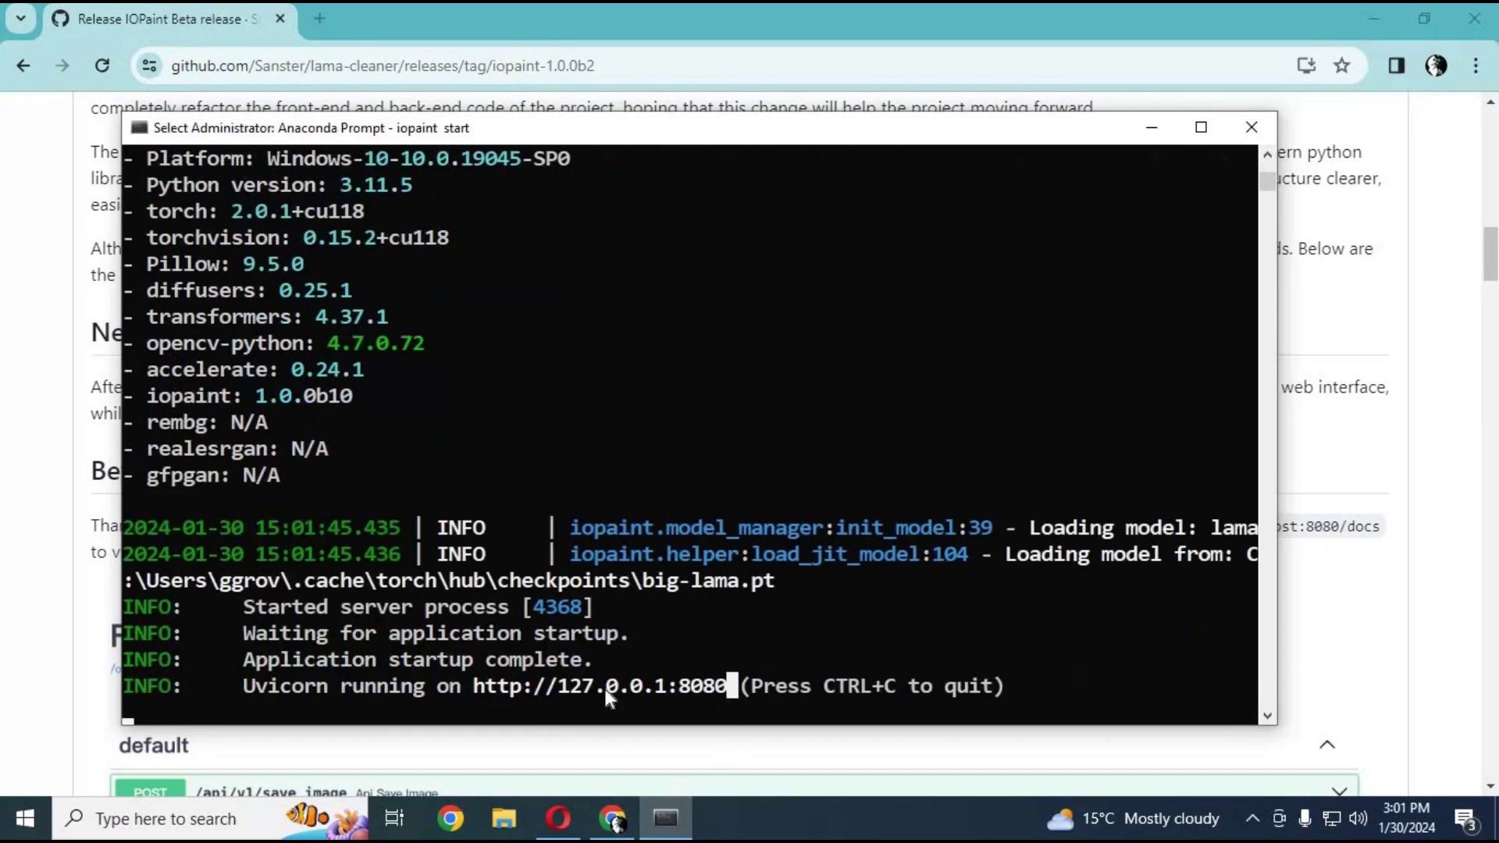
{"action": "left_click_drag", "start_coordinate": [607, 695], "coordinate": [564, 697]}
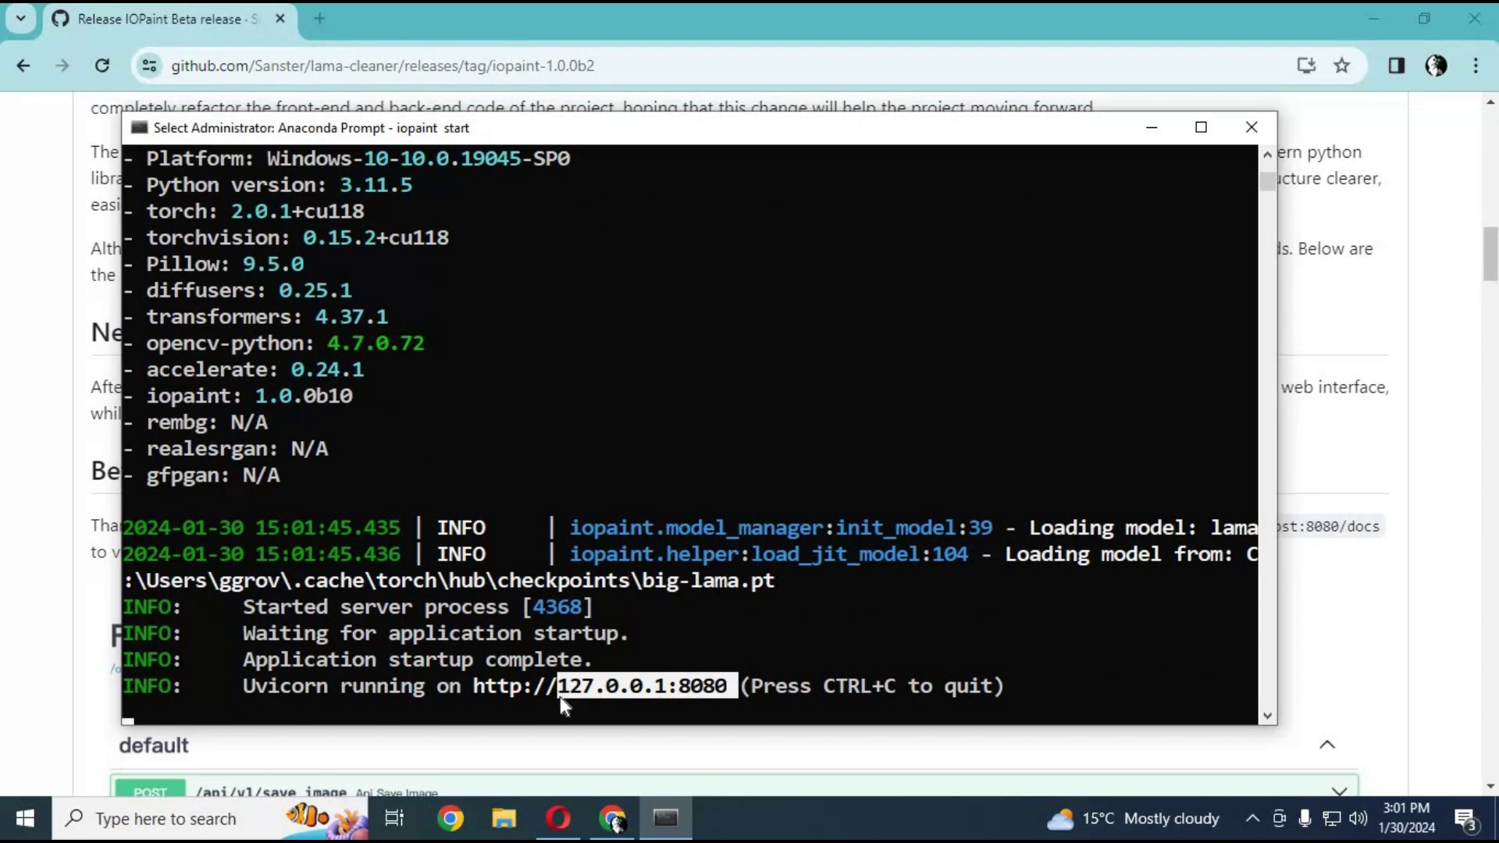
{"action": "key", "text": "ctrl+c"}
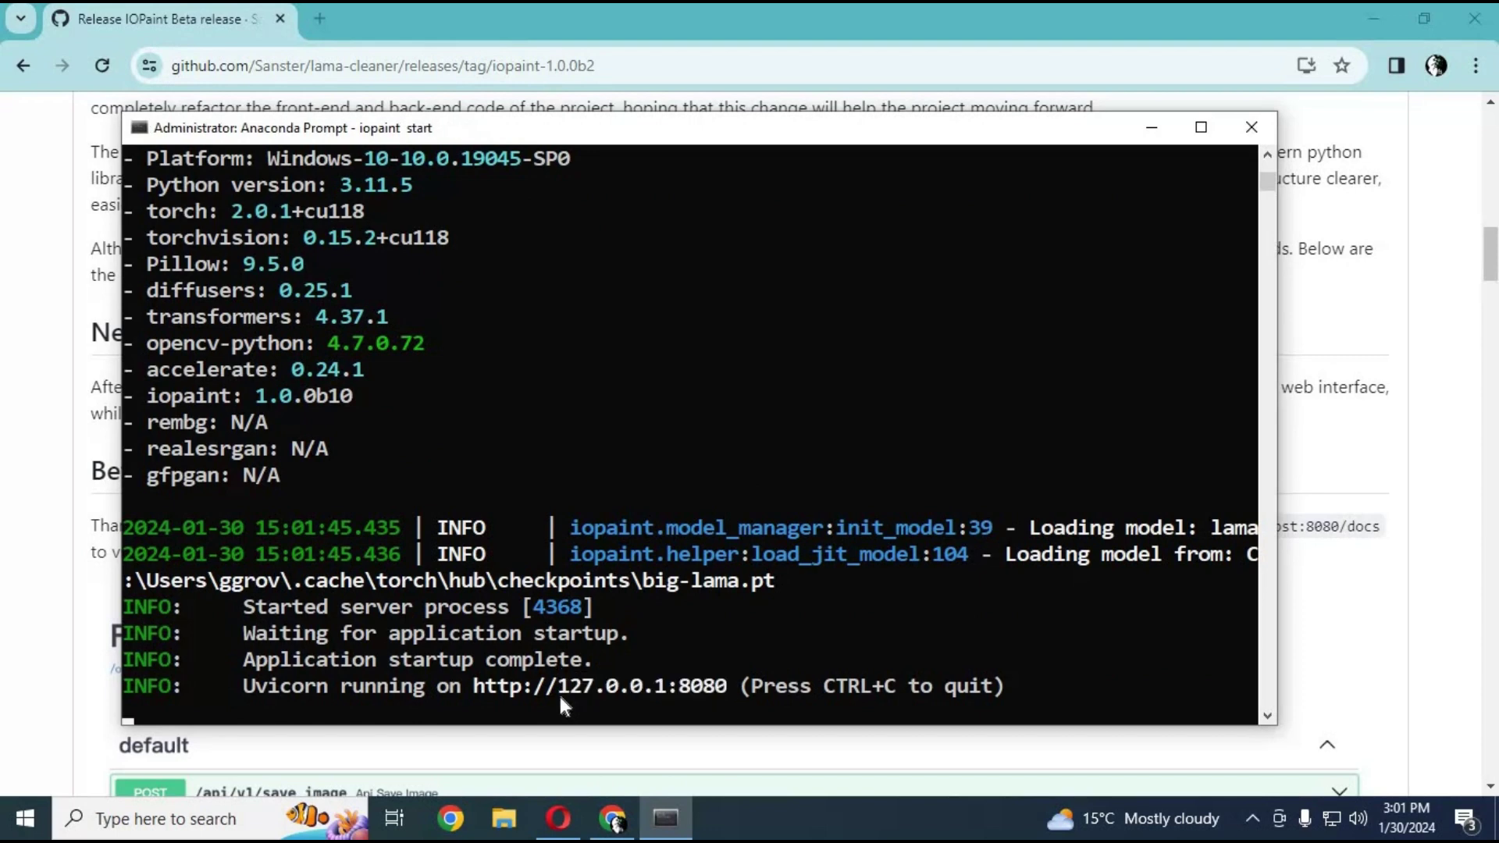
{"action": "left_click", "coordinate": [323, 17]}
Load IOPaint at 127.0.0.1:8080 and open the portrait photo in it.
{"action": "right_click", "coordinate": [294, 72]}
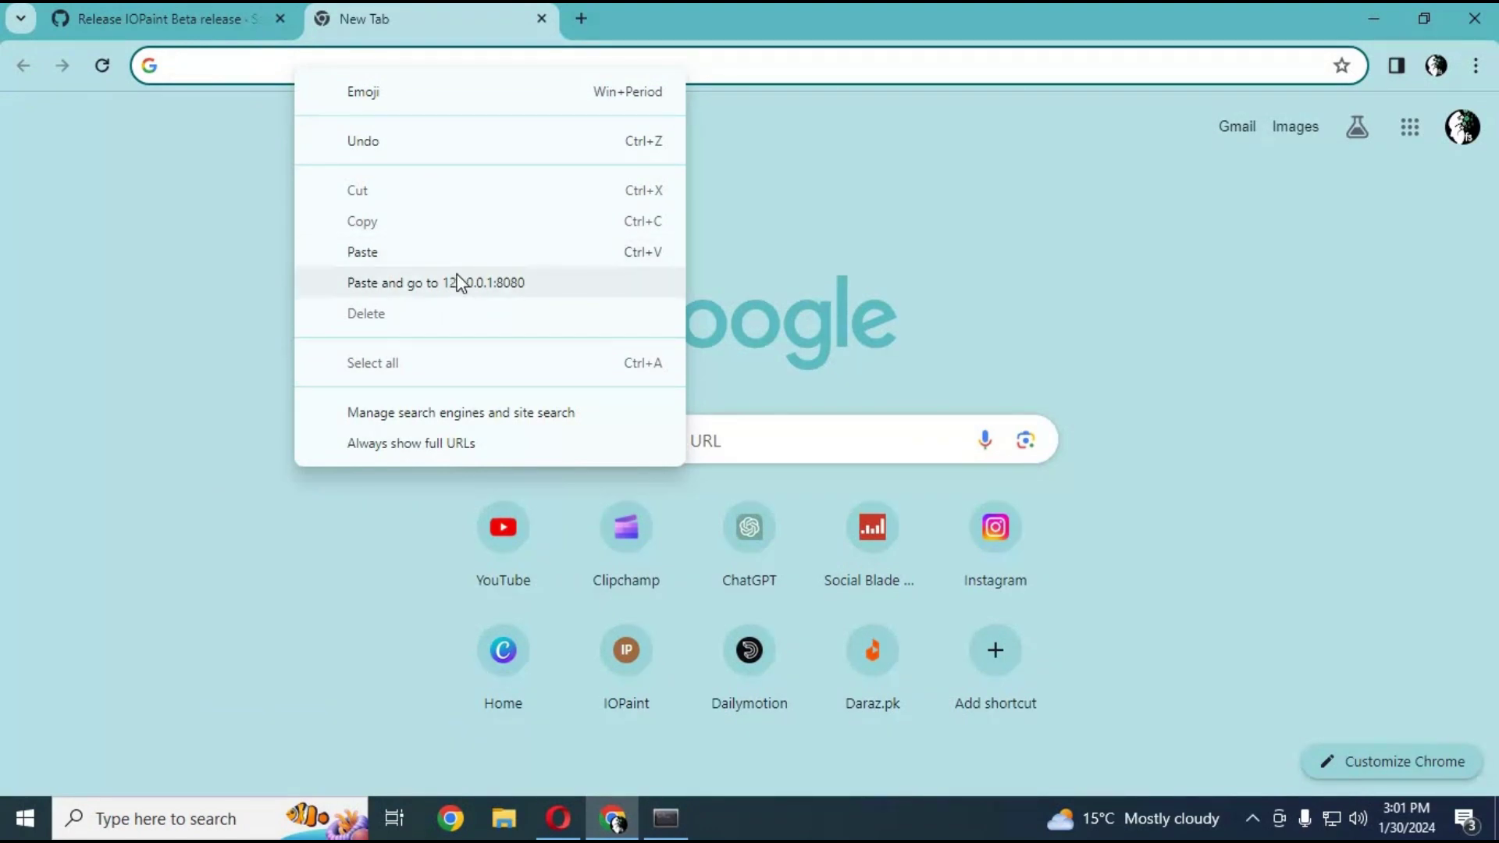
{"action": "left_click", "coordinate": [459, 282]}
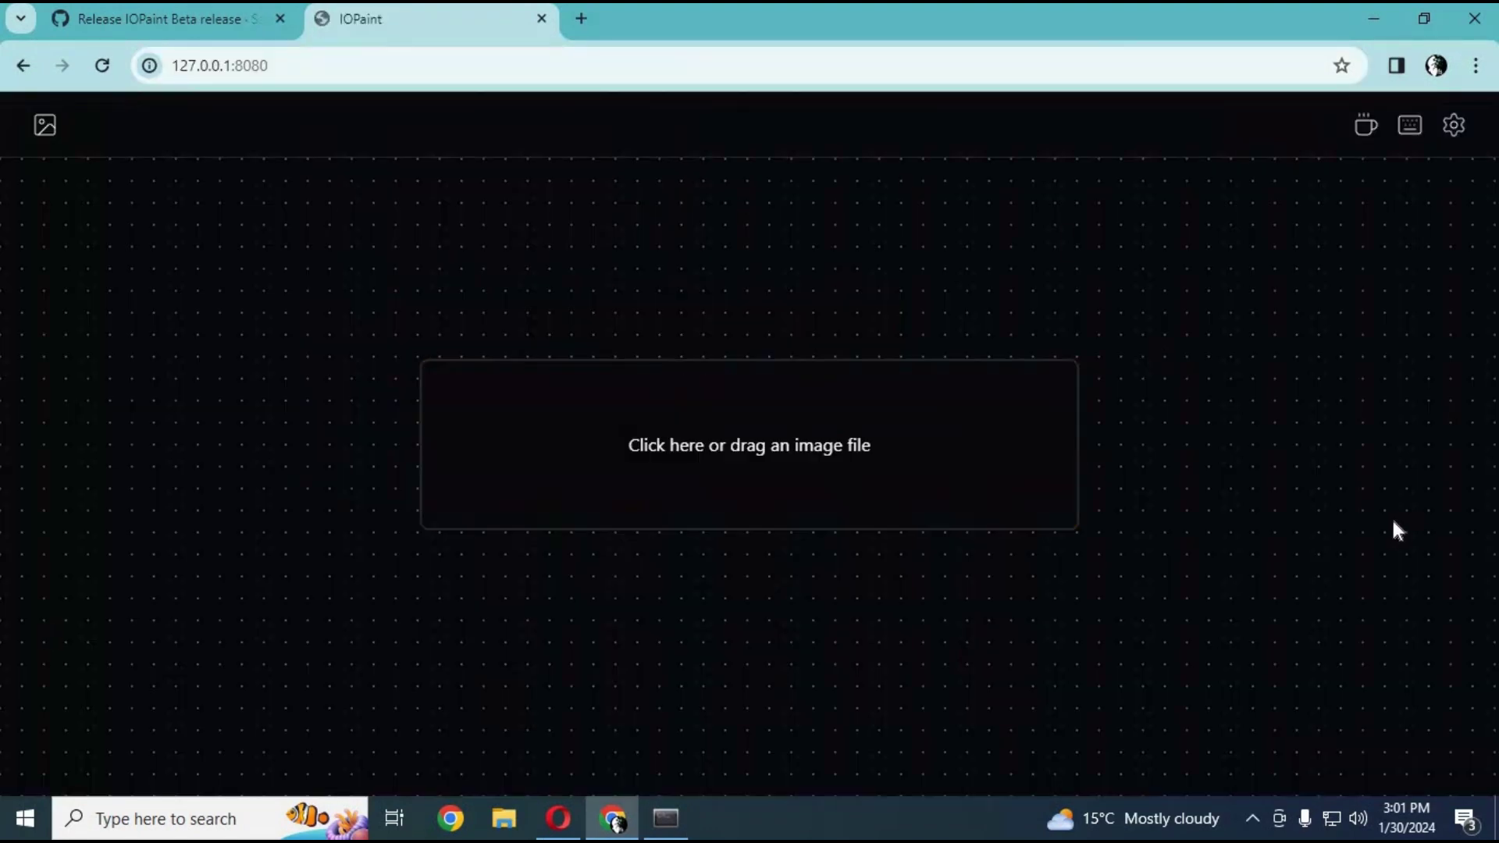
{"action": "left_click_drag", "start_coordinate": [724, 476], "coordinate": [728, 478]}
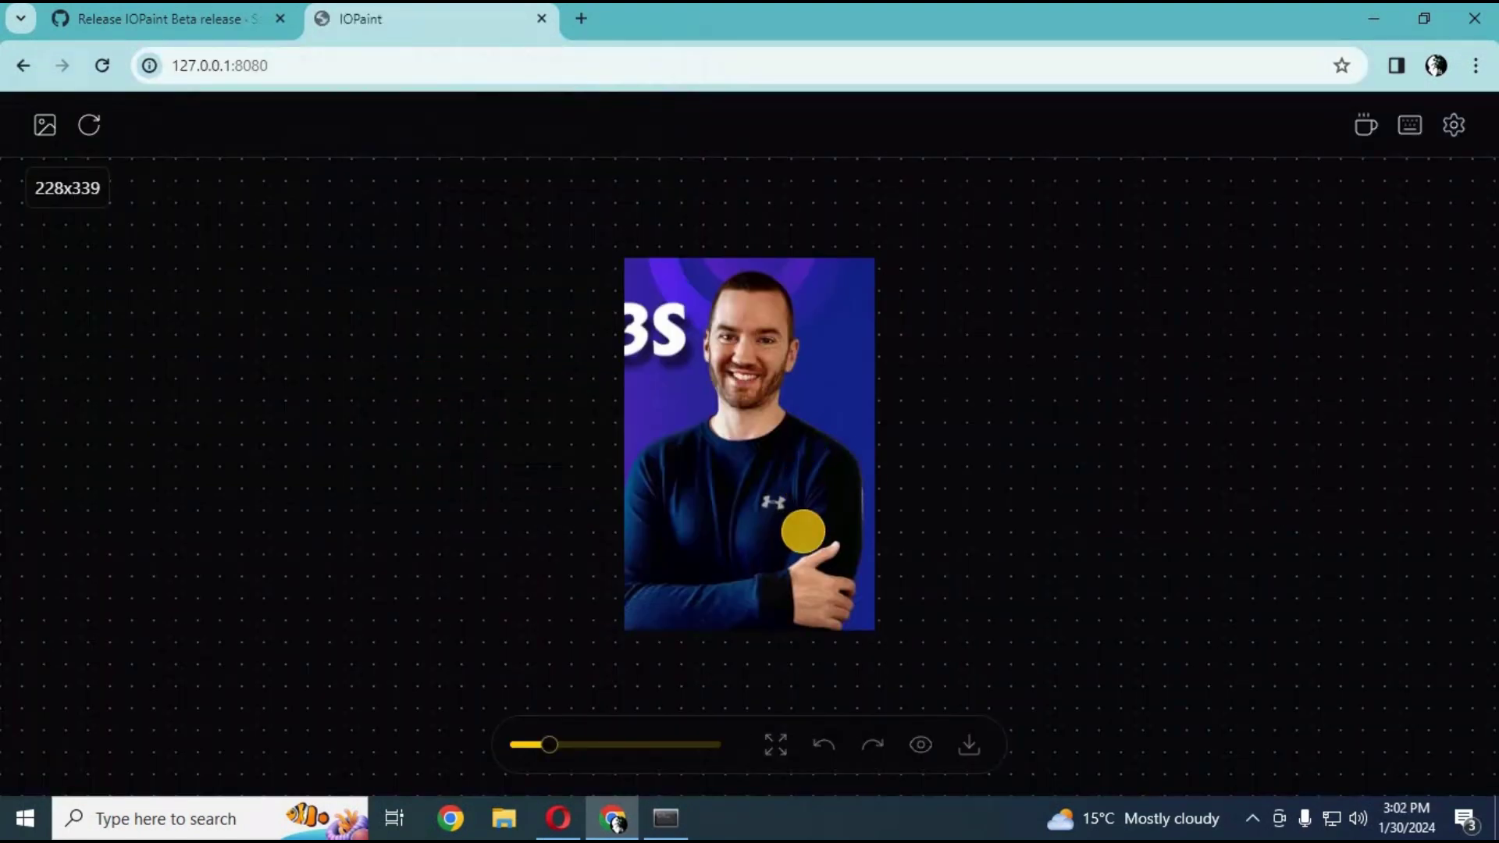
Erase the shirt logo, the '3S' text and the dark smudge beside the head.
{"action": "left_click", "coordinate": [772, 506]}
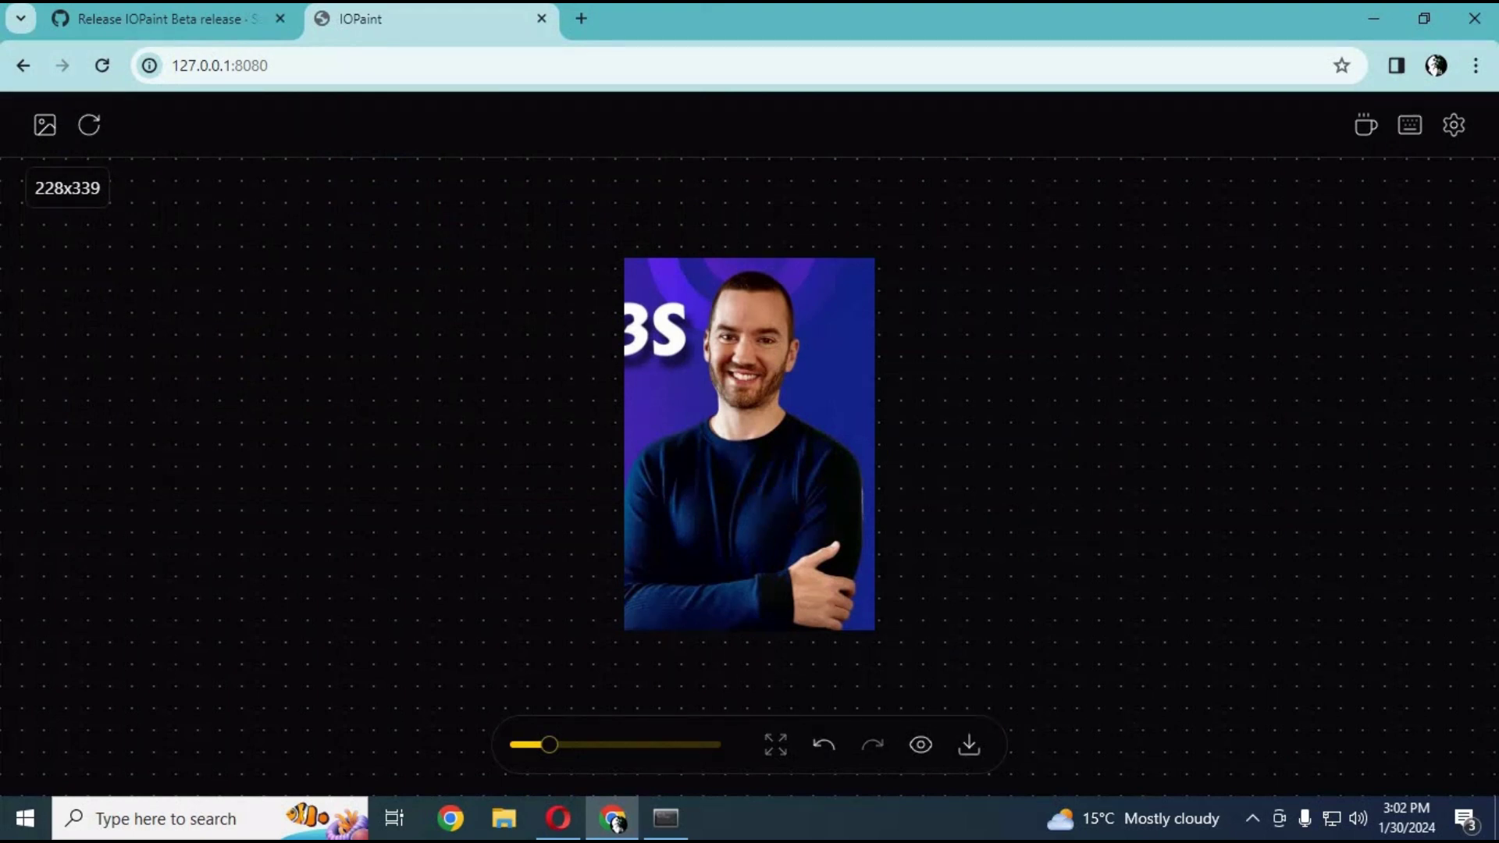
{"action": "mouse_move", "coordinate": [671, 307]}
{"action": "left_mouse_down"}
{"action": "mouse_move", "coordinate": [665, 336]}
{"action": "mouse_move", "coordinate": [654, 322]}
{"action": "mouse_move", "coordinate": [622, 370]}
{"action": "left_mouse_up"}
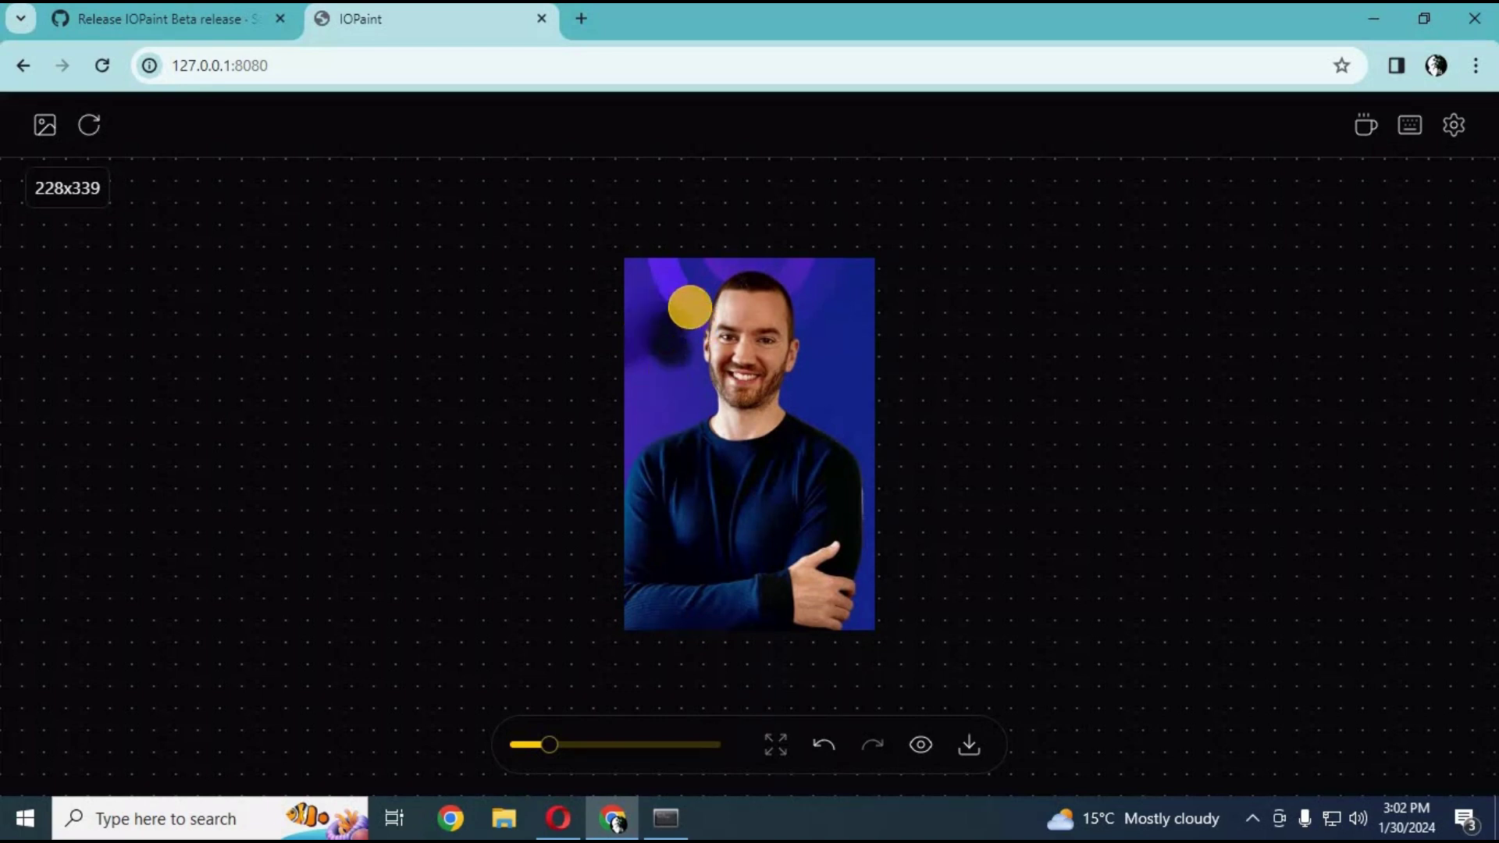
{"action": "mouse_move", "coordinate": [679, 335]}
{"action": "left_mouse_down"}
{"action": "mouse_move", "coordinate": [674, 361]}
{"action": "mouse_move", "coordinate": [676, 322]}
{"action": "left_mouse_up"}
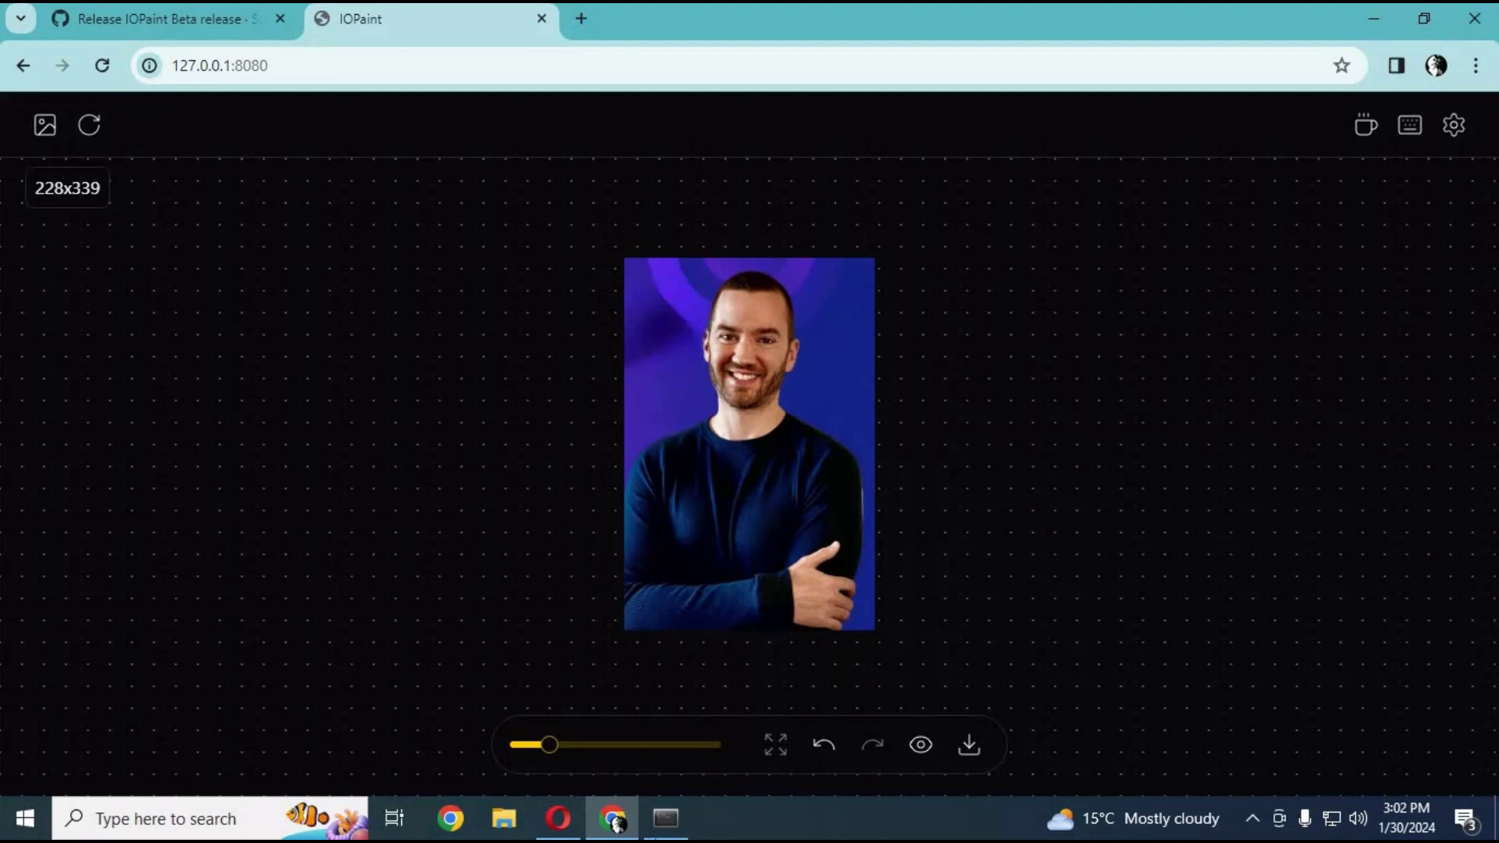
{"action": "left_click", "coordinate": [665, 818]}
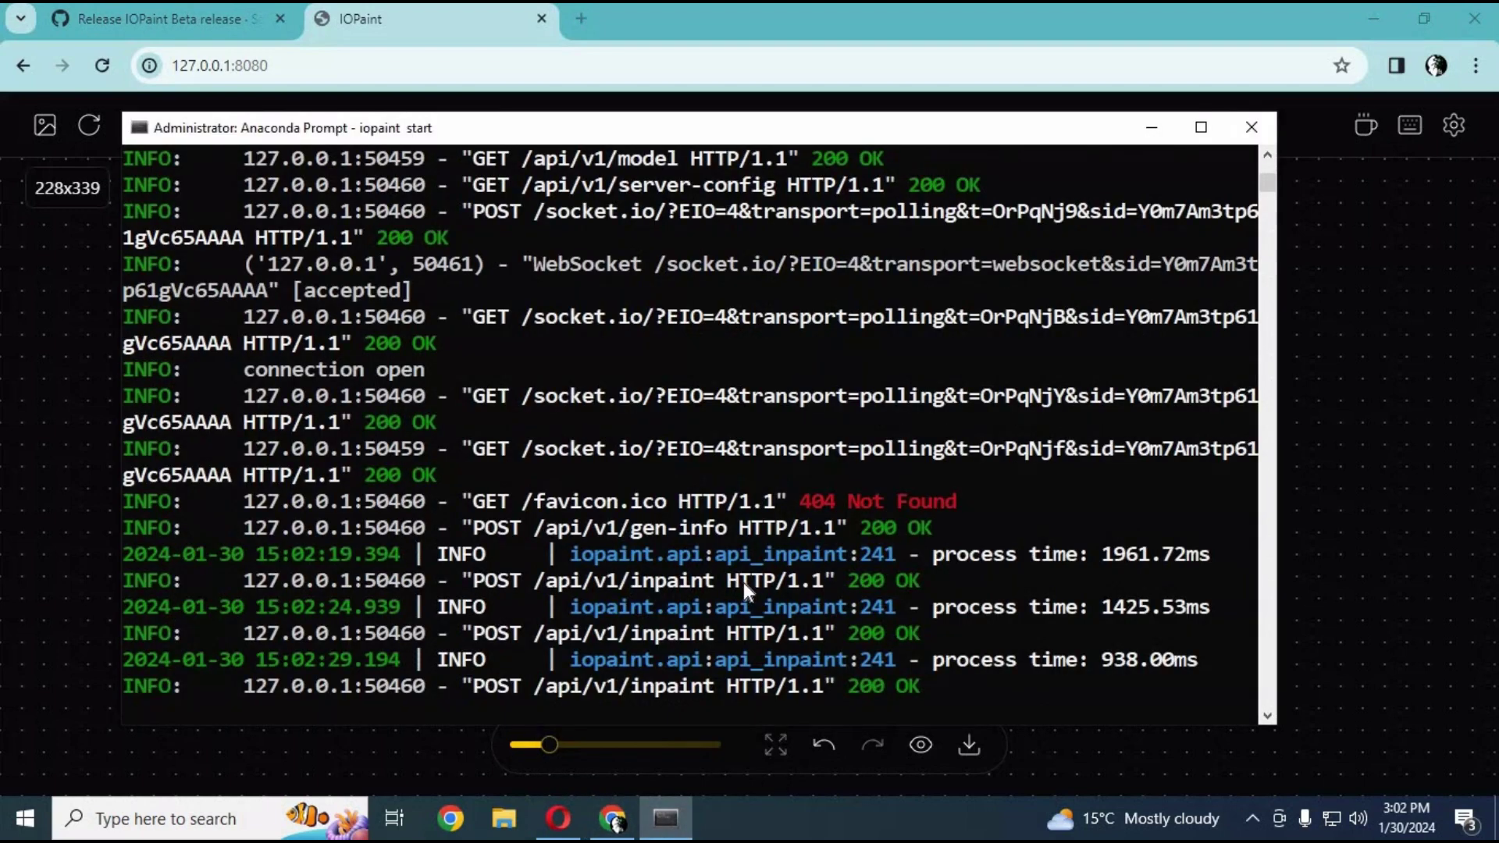
Stop the IOPaint server and open the user's .cache\stable_diffusion folder on C:.
{"action": "key", "text": "ctrl+c"}
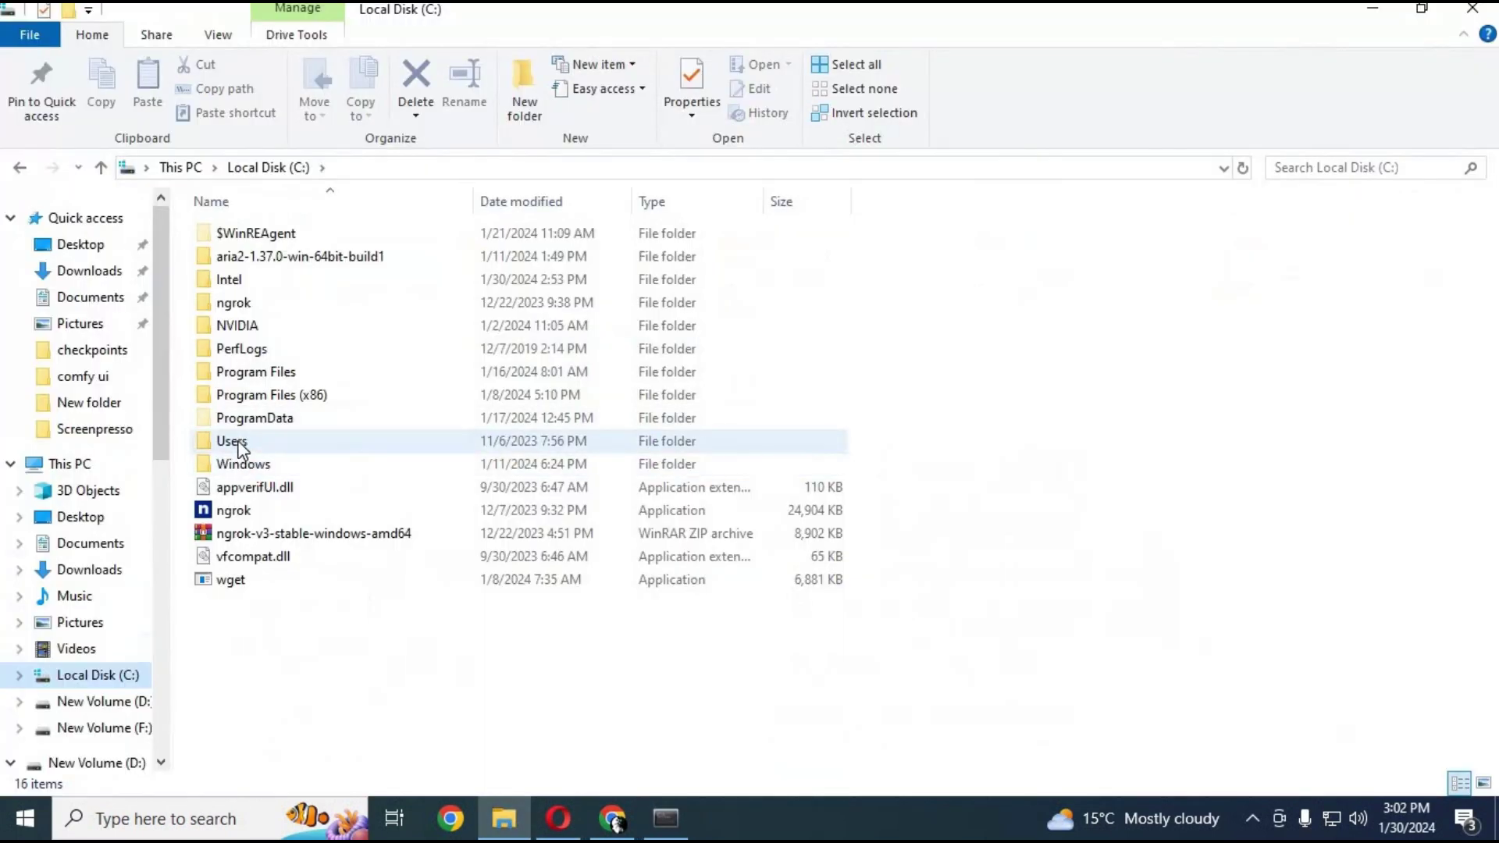
{"action": "double_click", "coordinate": [234, 432]}
{"action": "double_click", "coordinate": [243, 254]}
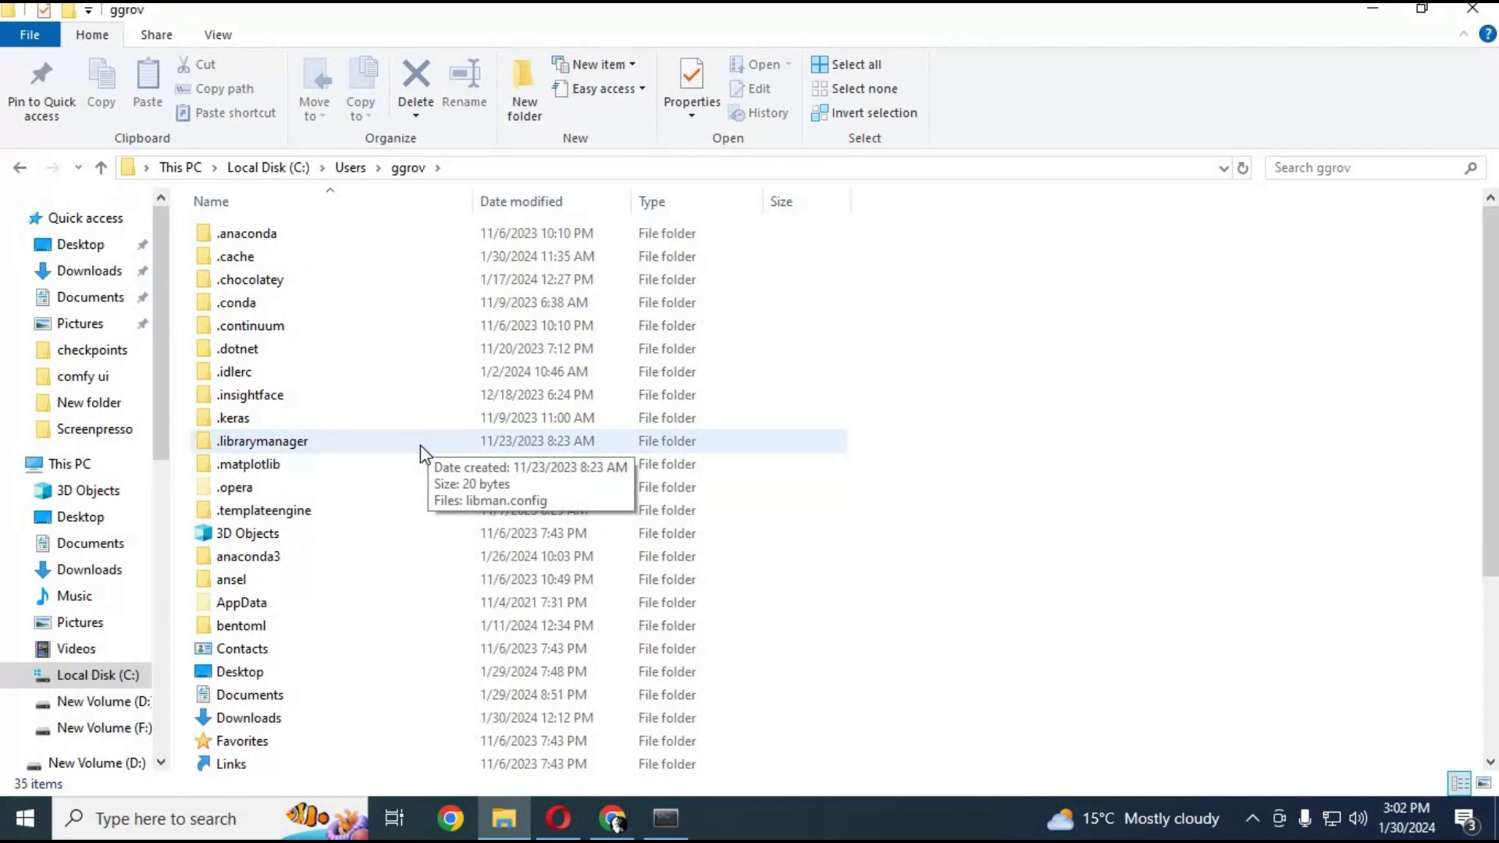
{"action": "double_click", "coordinate": [233, 259]}
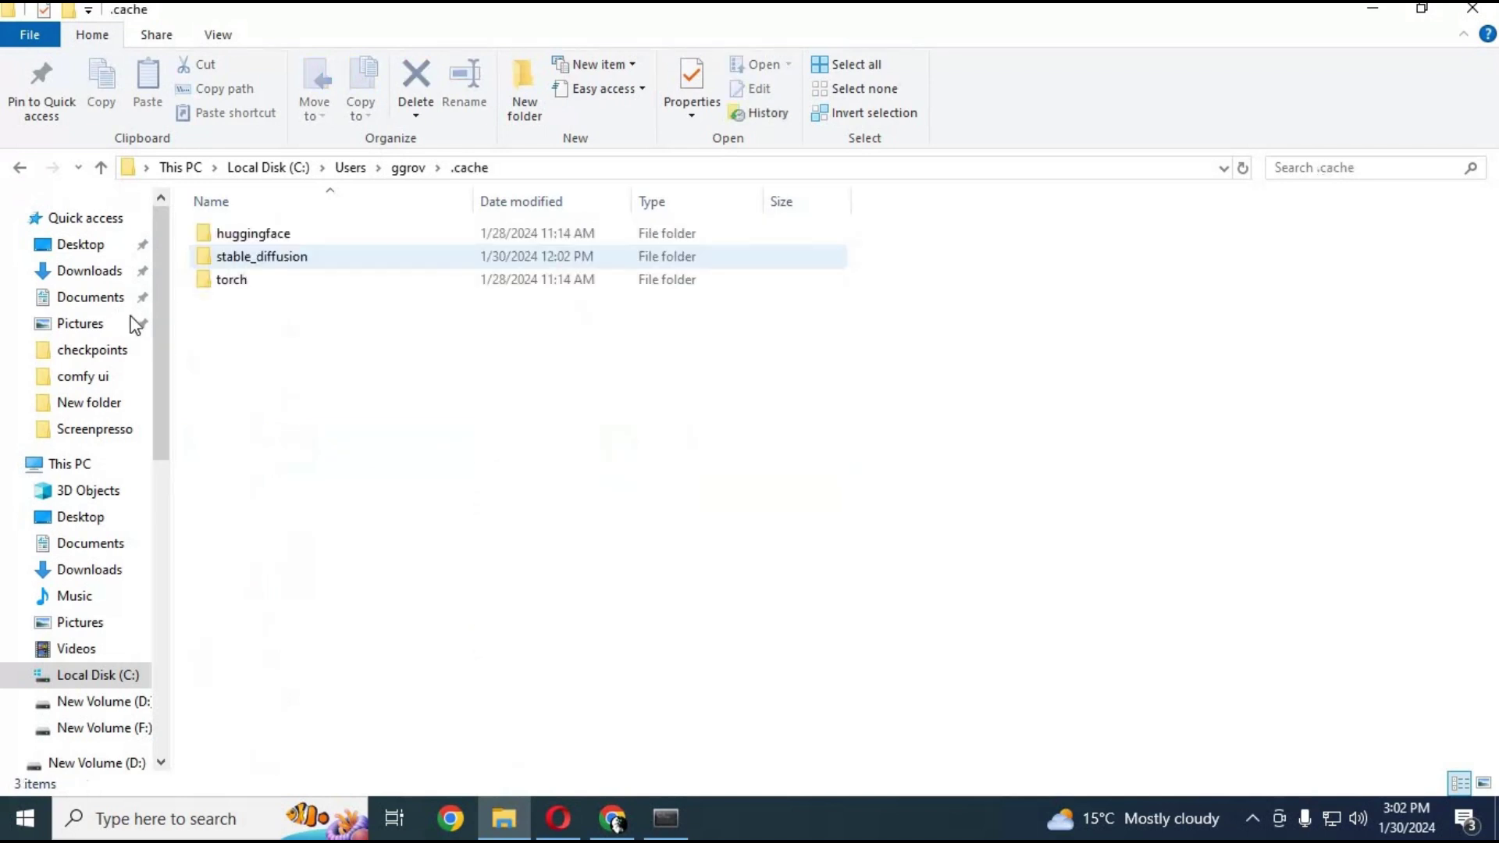
{"action": "right_click", "coordinate": [307, 342]}
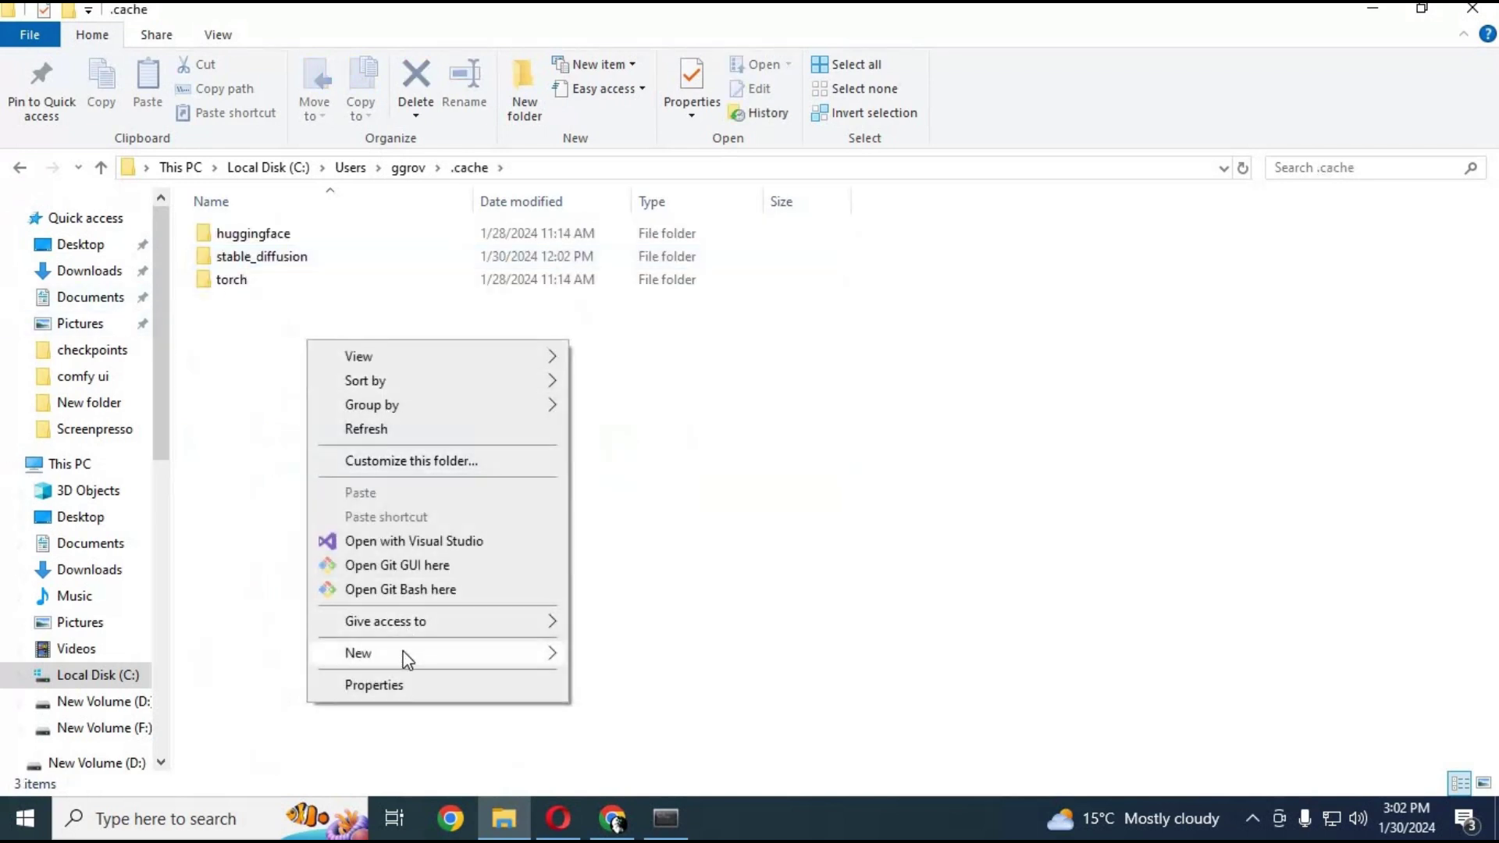
{"action": "double_click", "coordinate": [290, 257]}
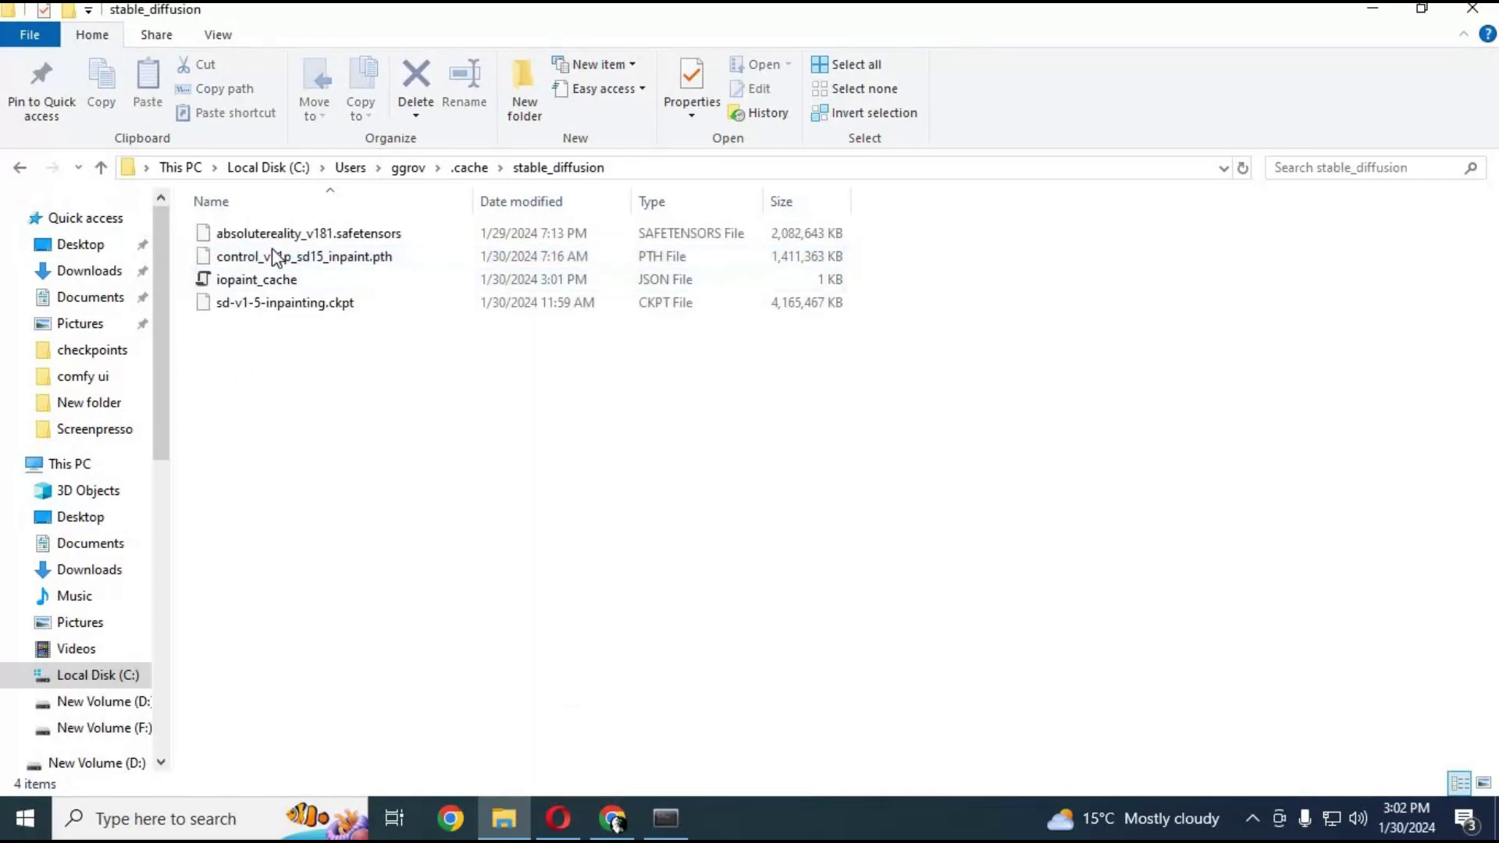
Review the downloaded models, including the ControlNet inpaint file and sd-v1-5-inpainting.ckpt.
{"action": "left_click", "coordinate": [325, 261]}
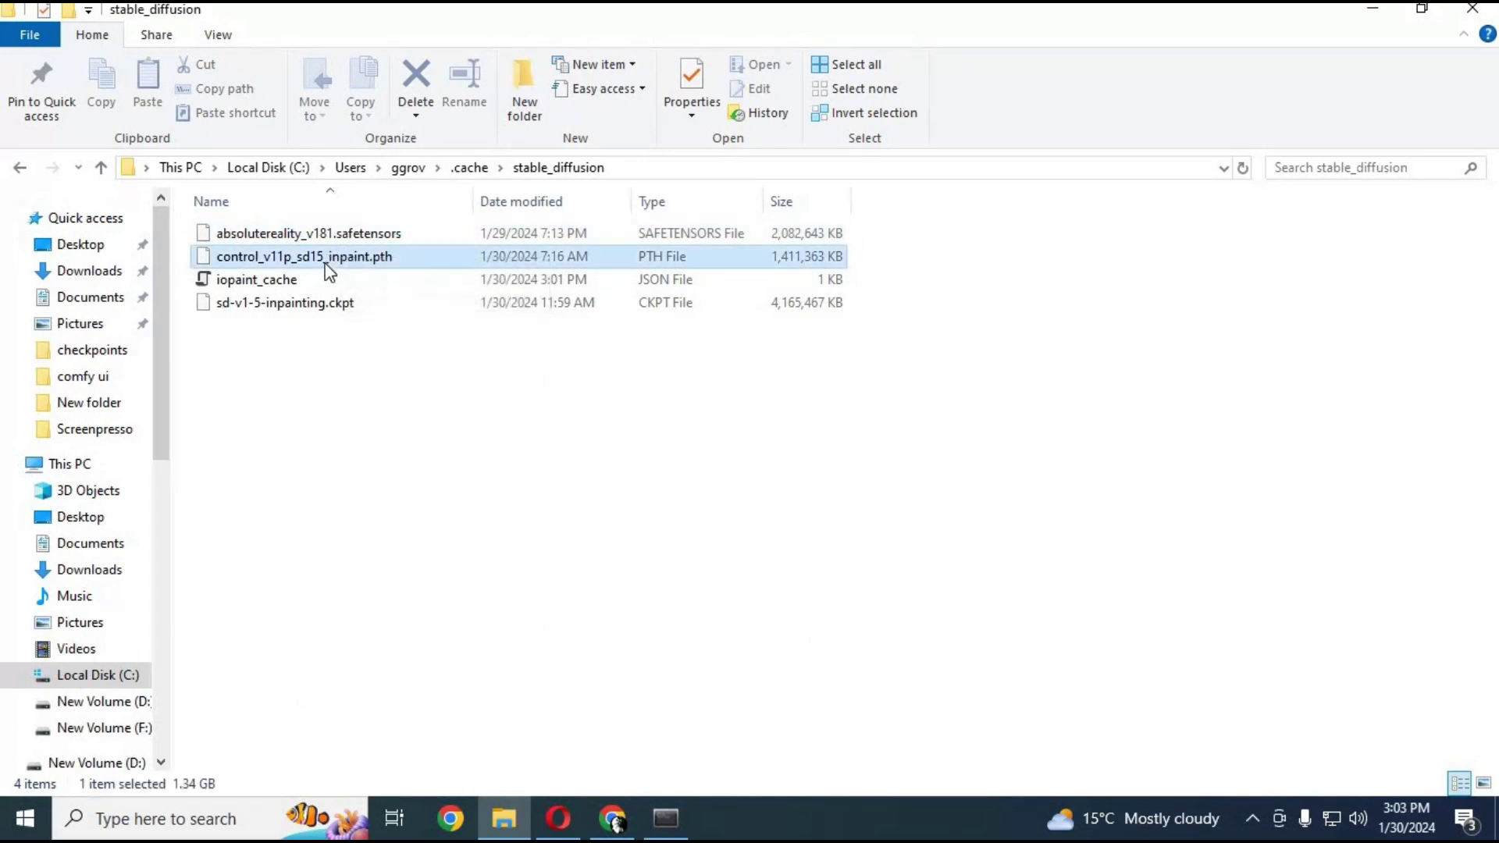
{"action": "left_click", "coordinate": [324, 306]}
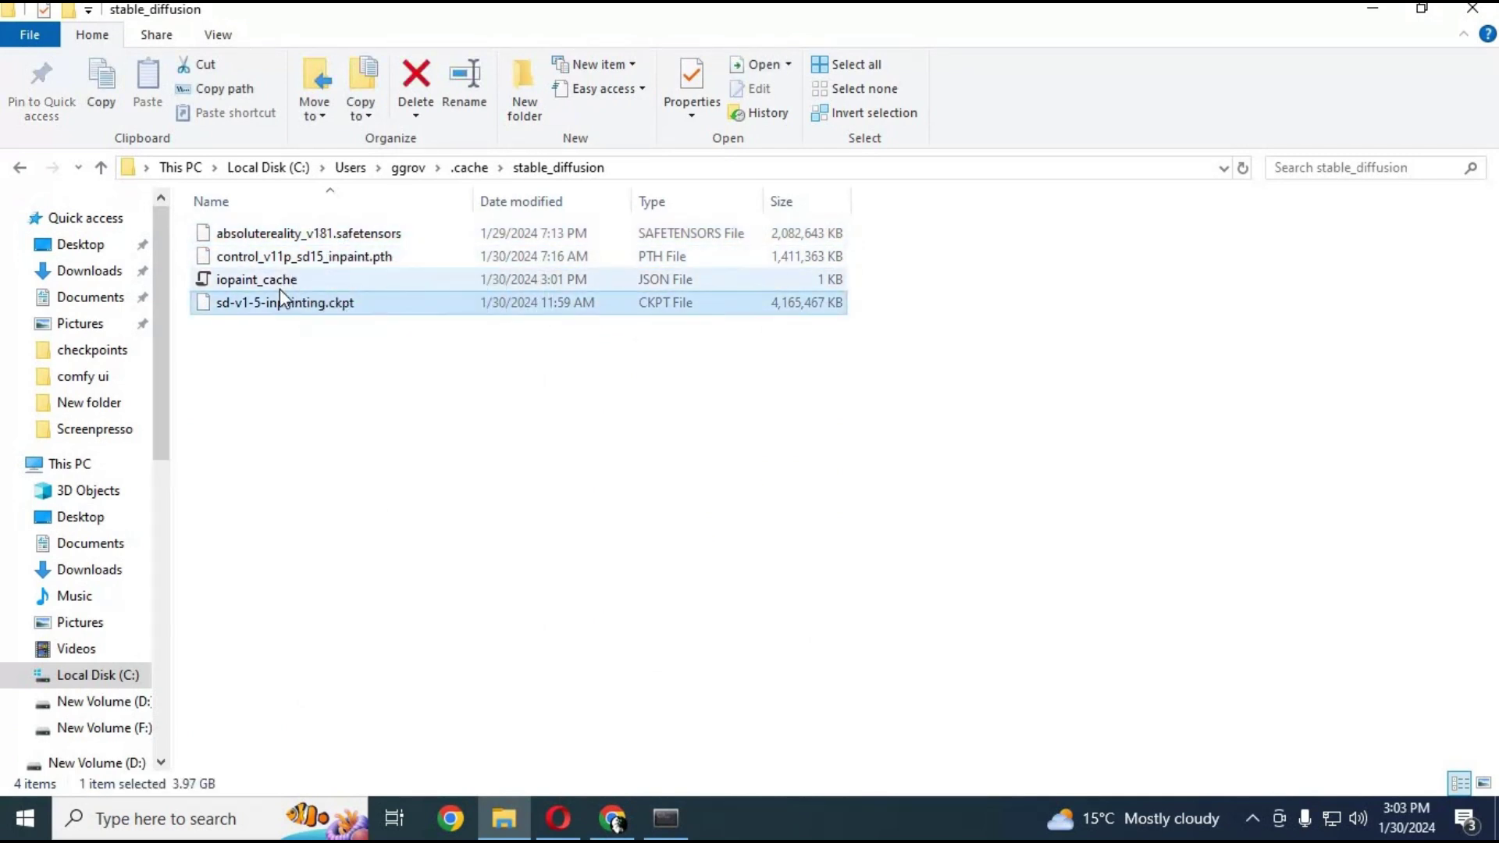
{"action": "left_click", "coordinate": [667, 827]}
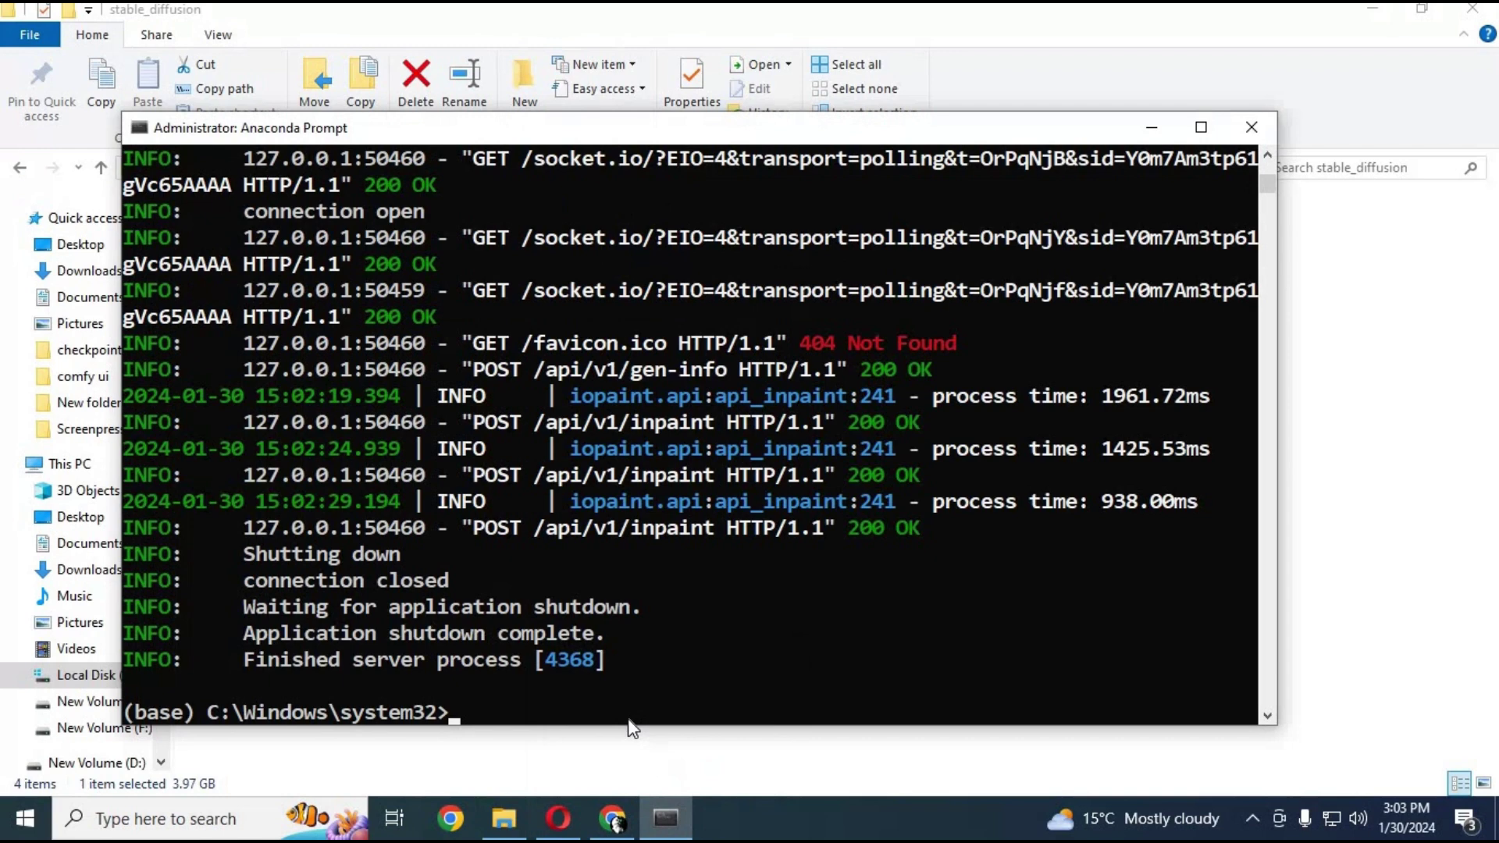
Rerun 'iopaint start' in Anaconda Prompt to bring the server back on 127.0.0.1:8080.
{"action": "key", "text": "ctrl+v"}
{"action": "key", "text": "Return"}
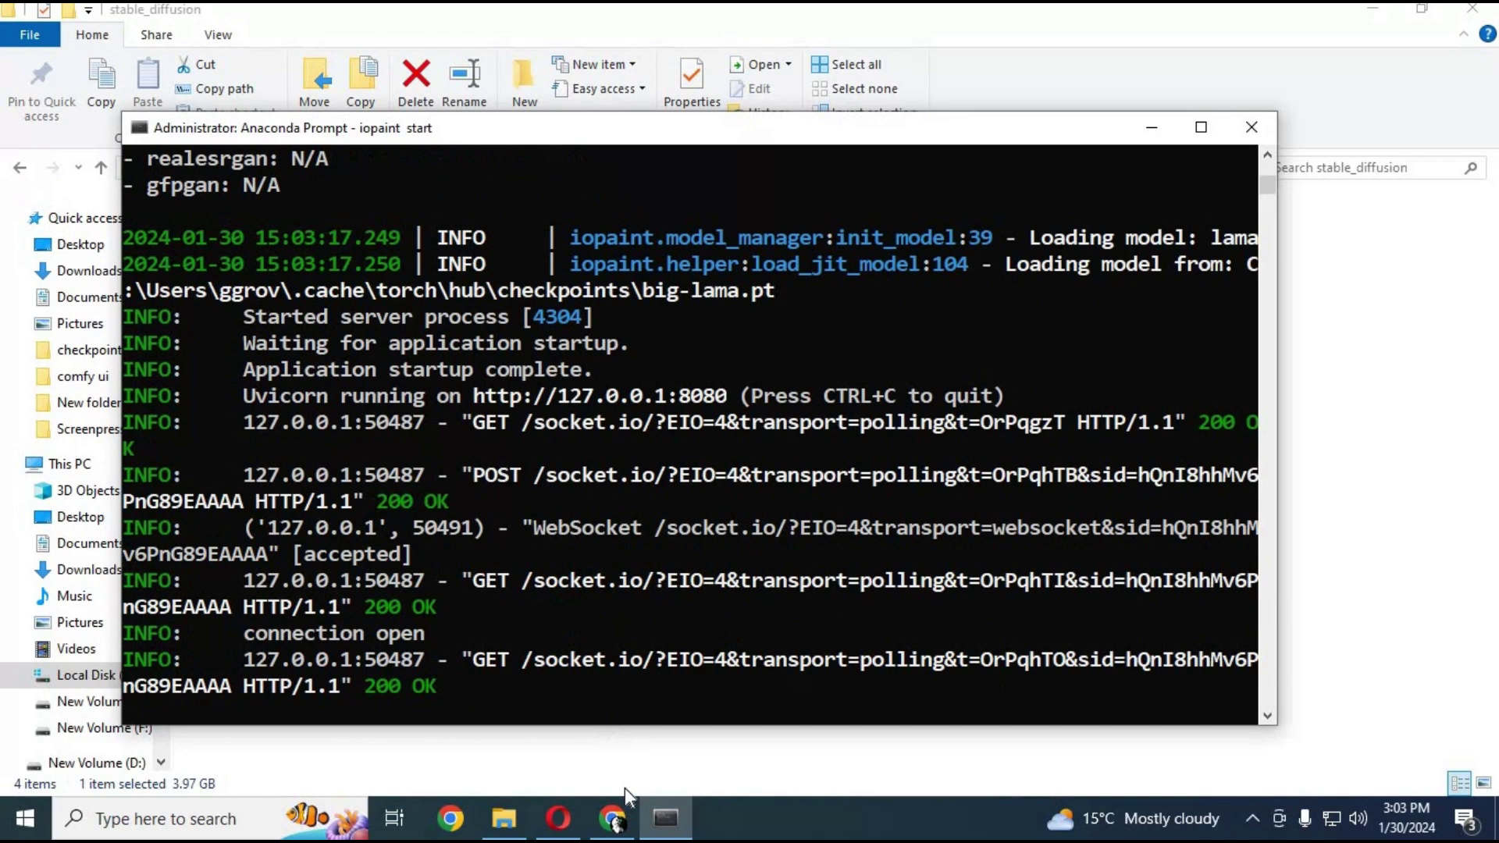
In Settings, choose sd-v1-5-inpainting.ckpt under Stable Diffusion Inpaint as the current model.
{"action": "left_click", "coordinate": [615, 817]}
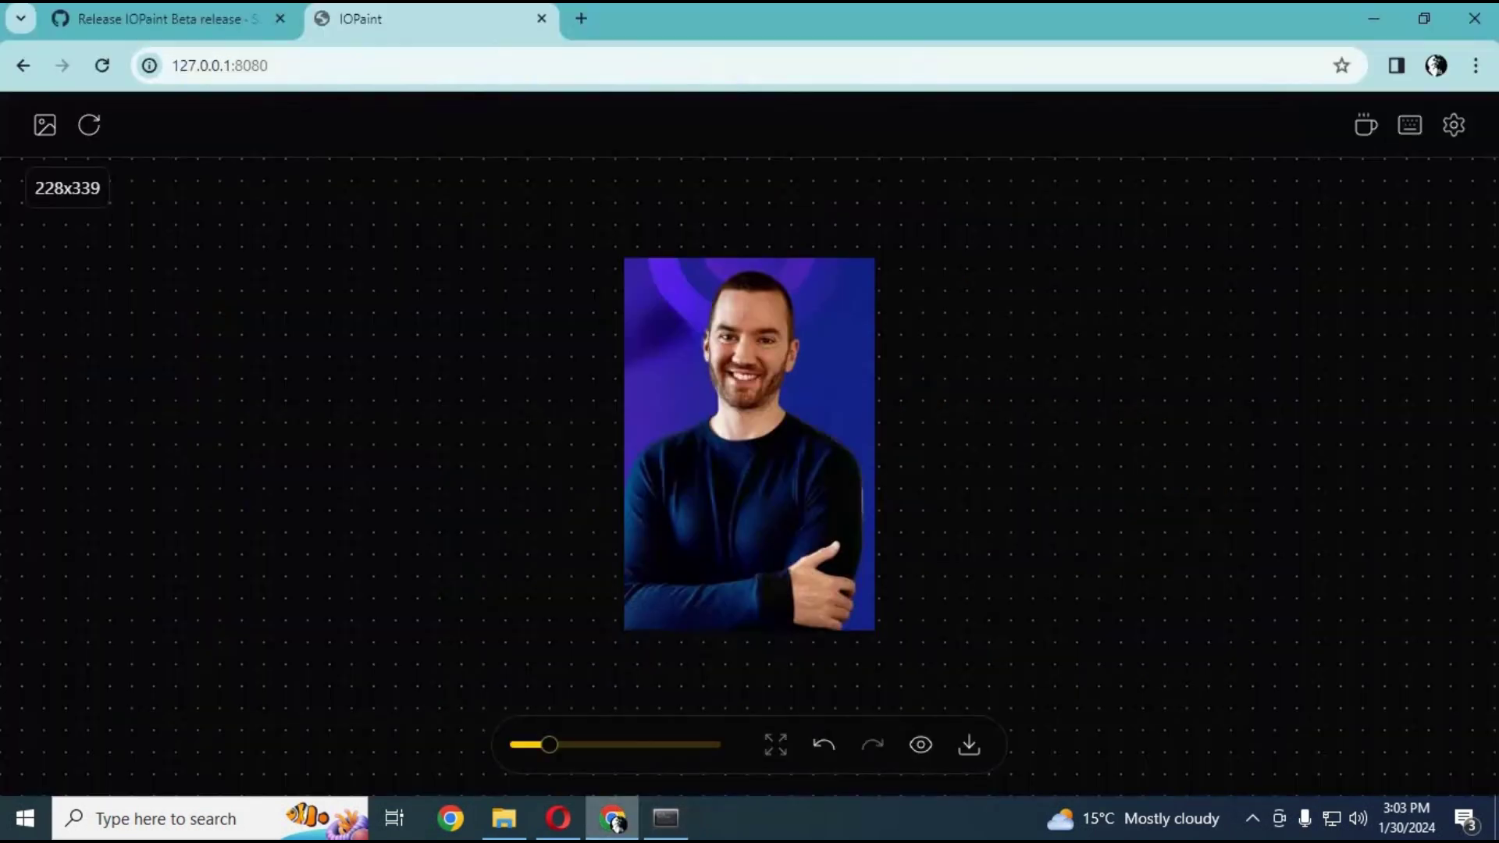
{"action": "left_click", "coordinate": [1456, 123]}
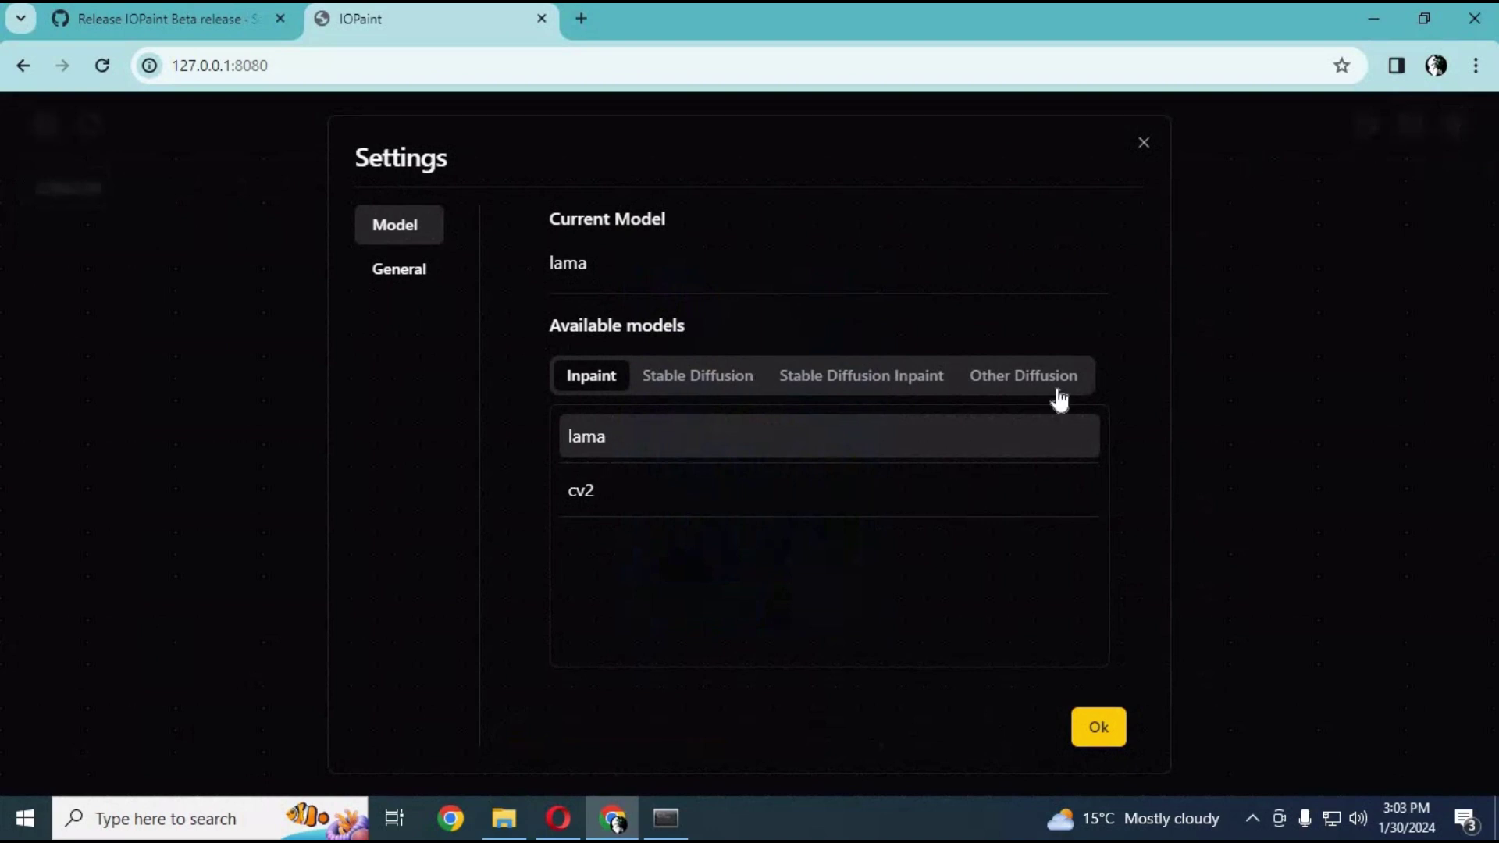
{"action": "left_click", "coordinate": [887, 382]}
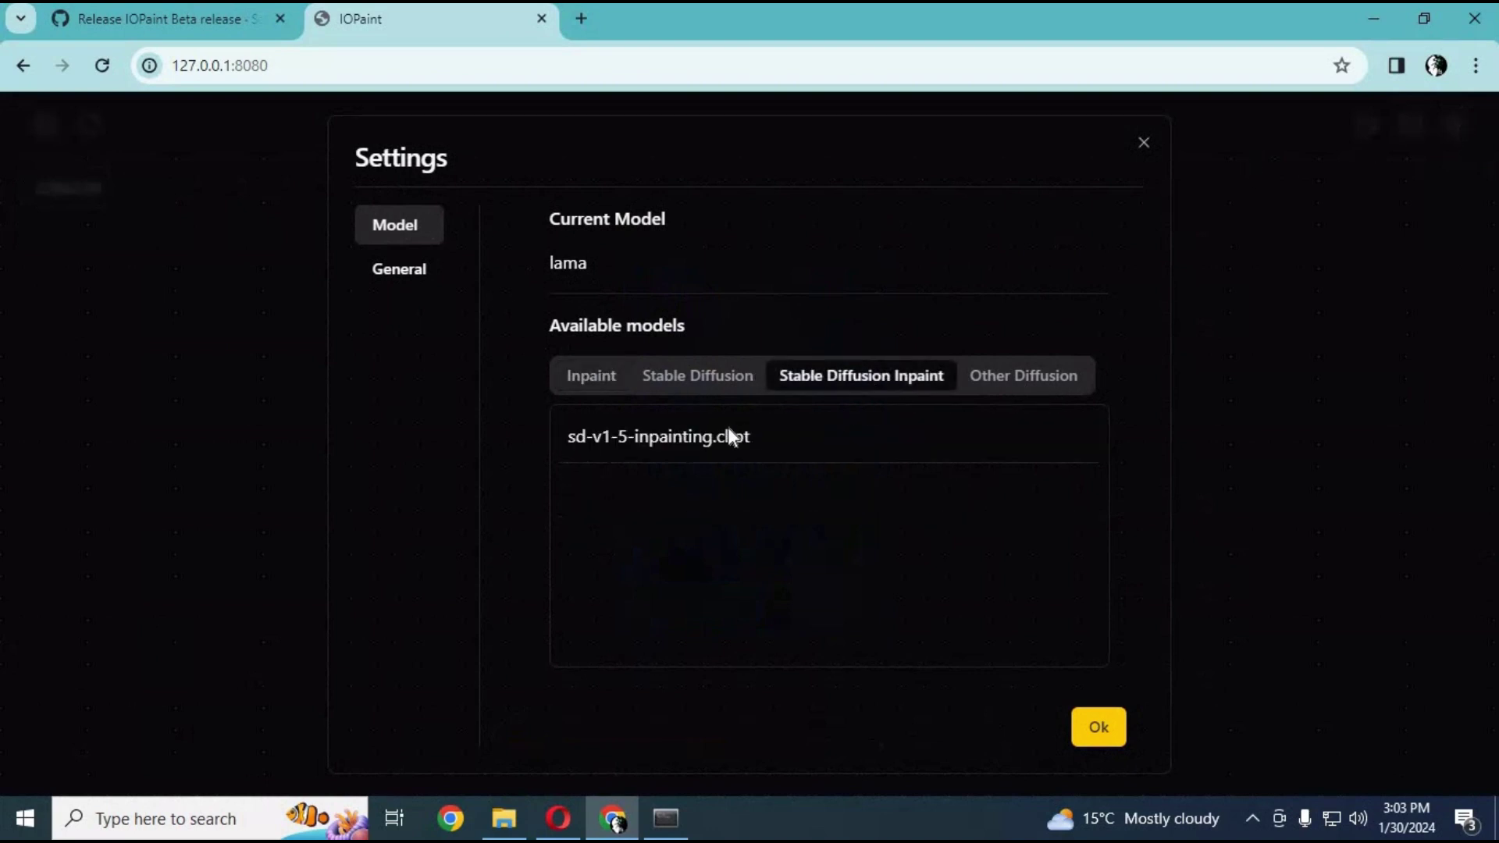
{"action": "left_click", "coordinate": [1022, 379]}
{"action": "left_click", "coordinate": [864, 391]}
{"action": "left_click", "coordinate": [696, 388]}
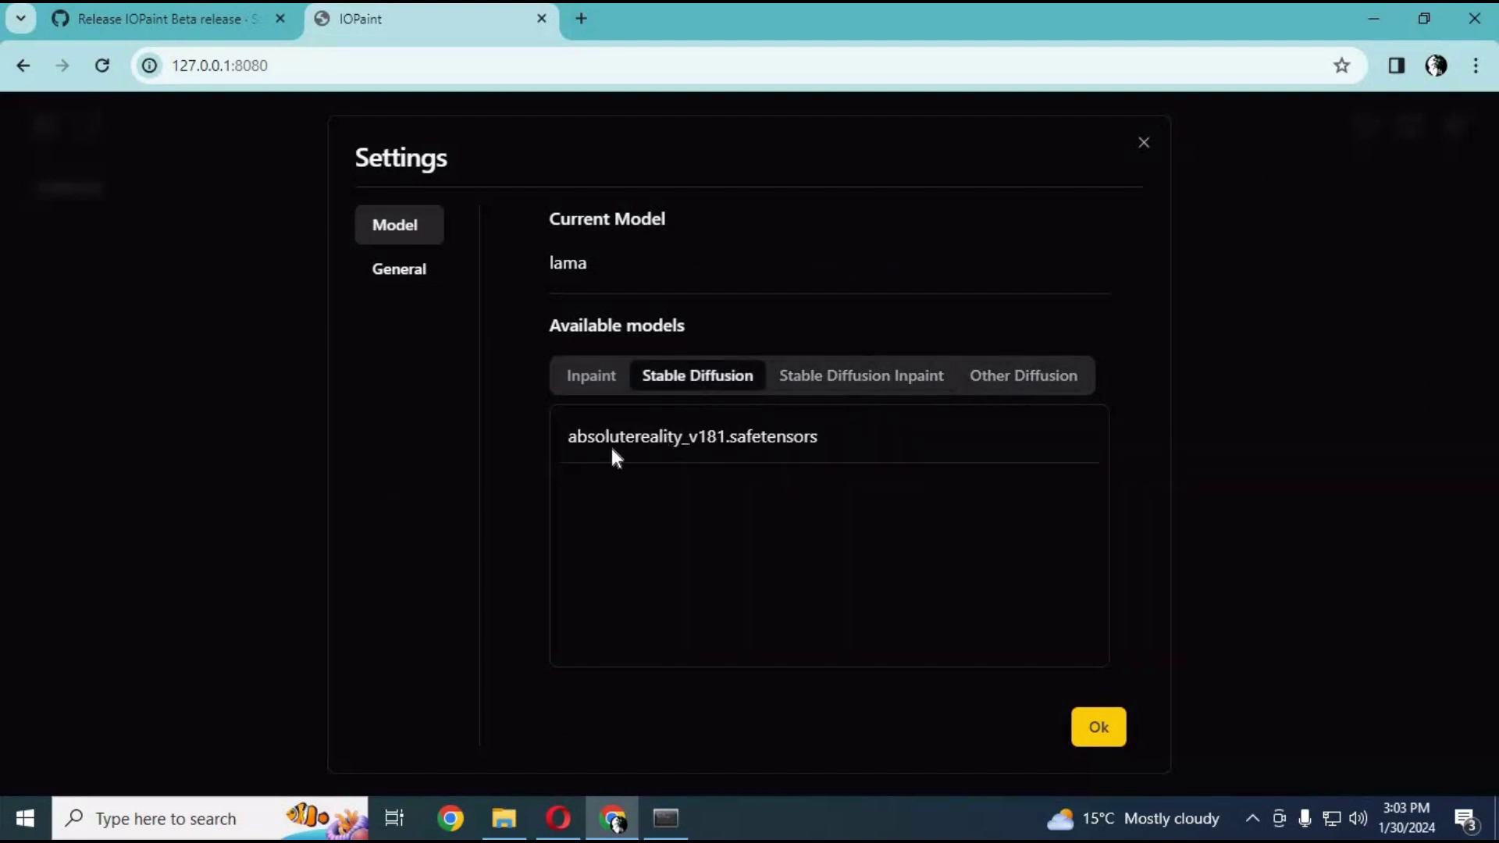
{"action": "left_click", "coordinate": [811, 389]}
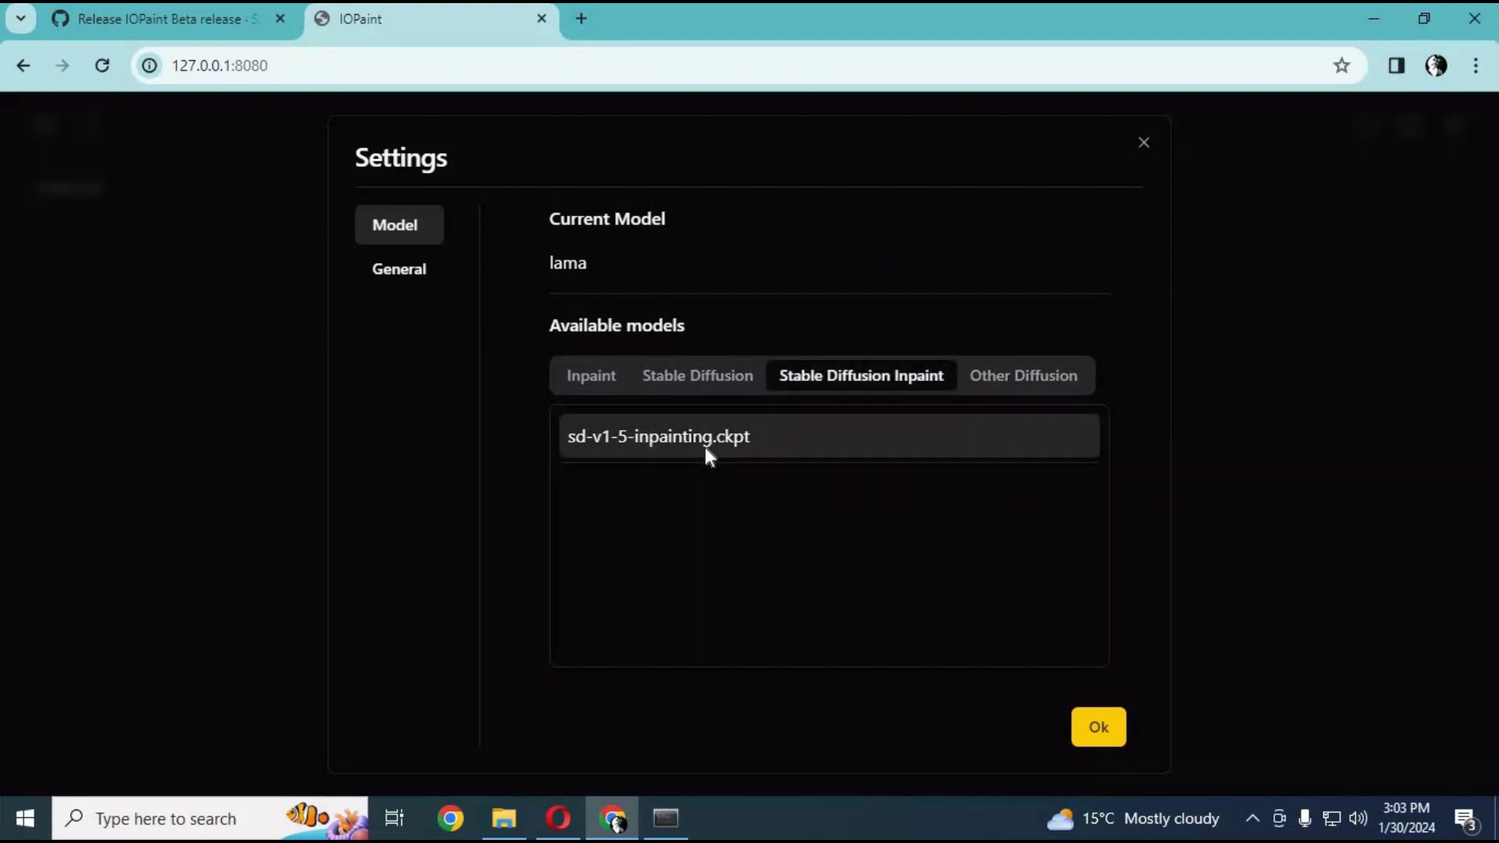
{"action": "left_click", "coordinate": [704, 442]}
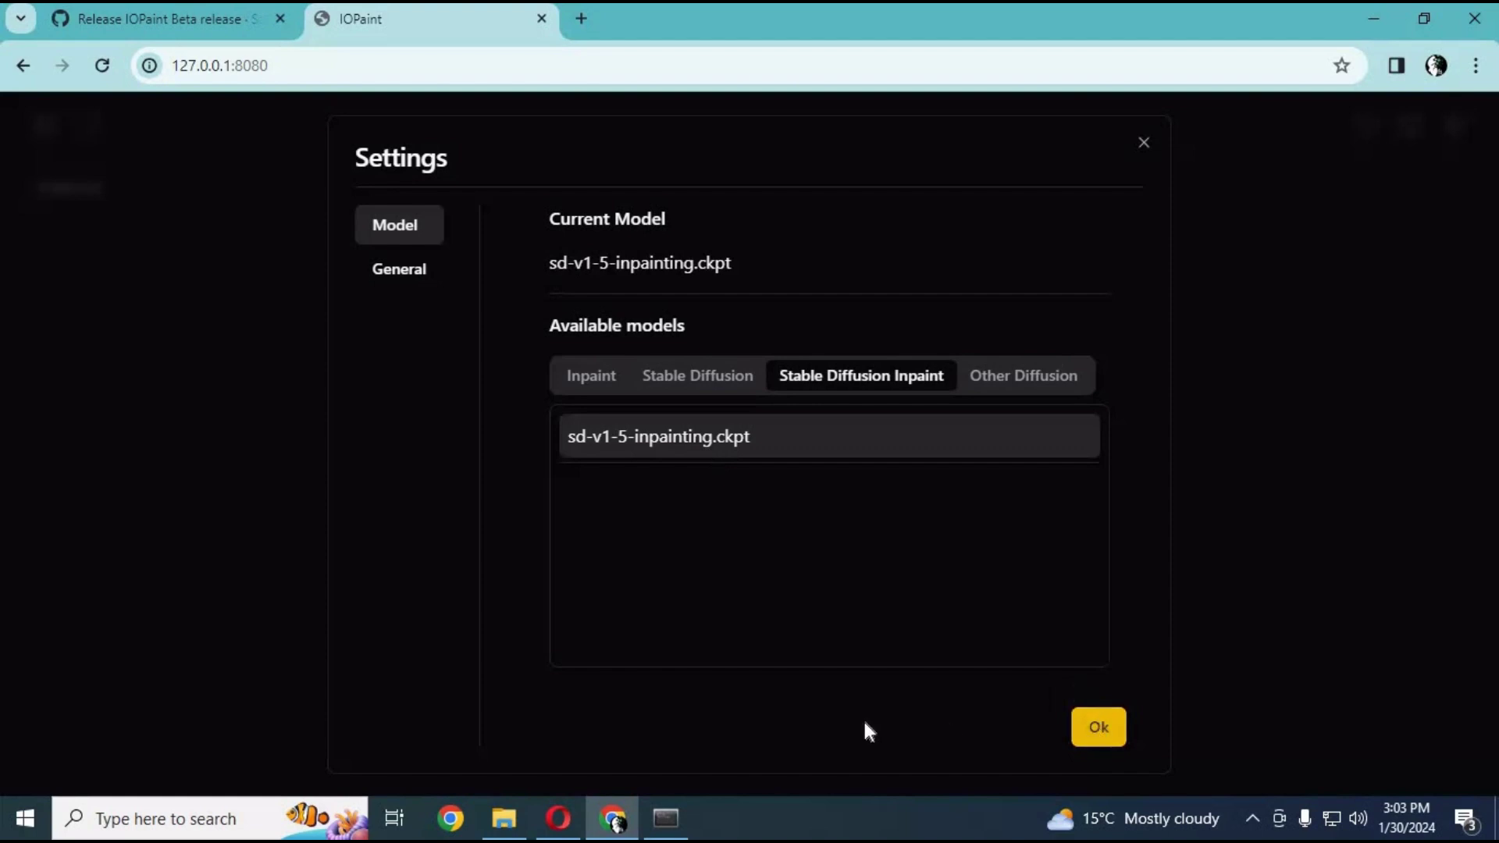
{"action": "key", "text": "Return"}
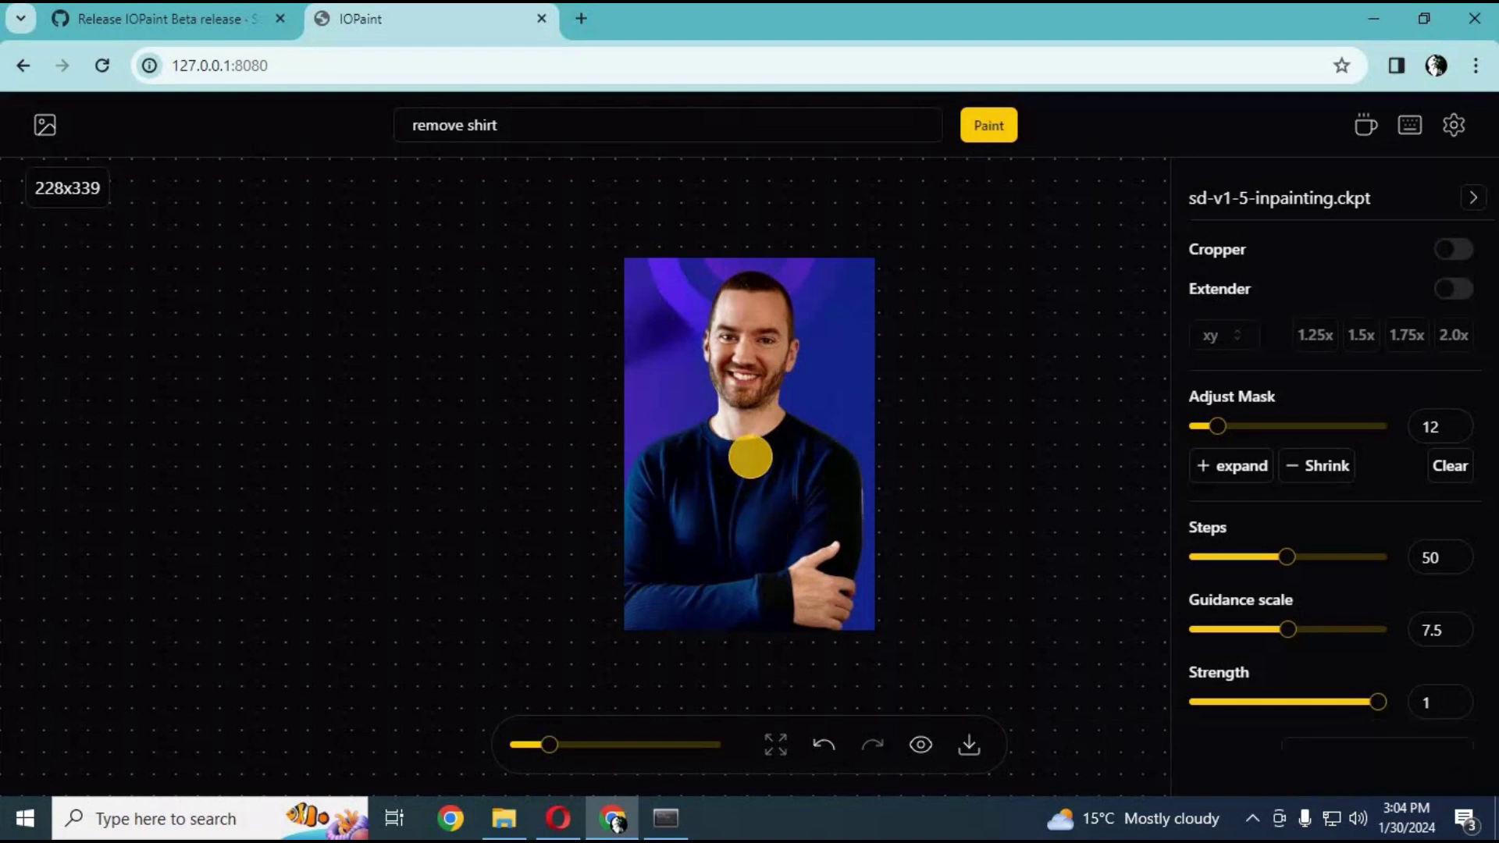
Brush the mask over the man's entire dark sweater, leaving his face and thumb uncovered.
{"action": "mouse_move", "coordinate": [796, 428]}
{"action": "left_mouse_down"}
{"action": "mouse_move", "coordinate": [849, 465]}
{"action": "mouse_move", "coordinate": [845, 560]}
{"action": "mouse_move", "coordinate": [842, 536]}
{"action": "mouse_move", "coordinate": [768, 569]}
{"action": "mouse_move", "coordinate": [772, 600]}
{"action": "mouse_move", "coordinate": [635, 613]}
{"action": "mouse_move", "coordinate": [624, 491]}
{"action": "mouse_move", "coordinate": [681, 439]}
{"action": "mouse_move", "coordinate": [723, 460]}
{"action": "mouse_move", "coordinate": [783, 442]}
{"action": "mouse_move", "coordinate": [673, 504]}
{"action": "mouse_move", "coordinate": [673, 579]}
{"action": "mouse_move", "coordinate": [669, 472]}
{"action": "mouse_move", "coordinate": [651, 535]}
{"action": "mouse_move", "coordinate": [697, 586]}
{"action": "mouse_move", "coordinate": [737, 585]}
{"action": "mouse_move", "coordinate": [706, 548]}
{"action": "mouse_move", "coordinate": [769, 561]}
{"action": "mouse_move", "coordinate": [700, 535]}
{"action": "mouse_move", "coordinate": [849, 505]}
{"action": "mouse_move", "coordinate": [821, 514]}
{"action": "mouse_move", "coordinate": [821, 490]}
{"action": "mouse_move", "coordinate": [791, 474]}
{"action": "mouse_move", "coordinate": [706, 501]}
{"action": "mouse_move", "coordinate": [776, 503]}
{"action": "mouse_move", "coordinate": [786, 545]}
{"action": "left_mouse_up"}
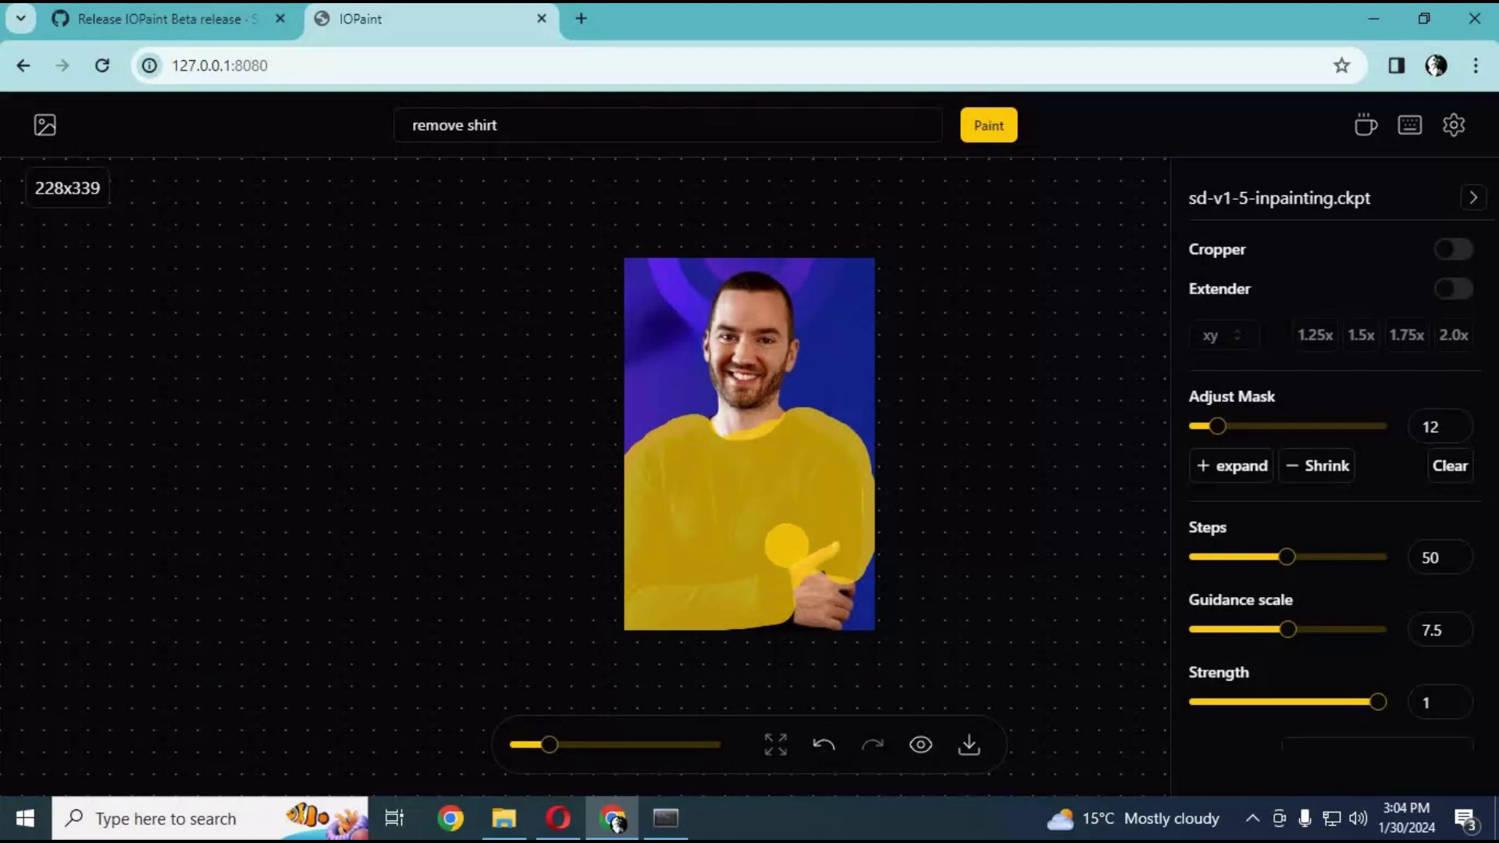
Replace the old prompt with 'dress button shirt'.
{"action": "key", "text": "Tab"}
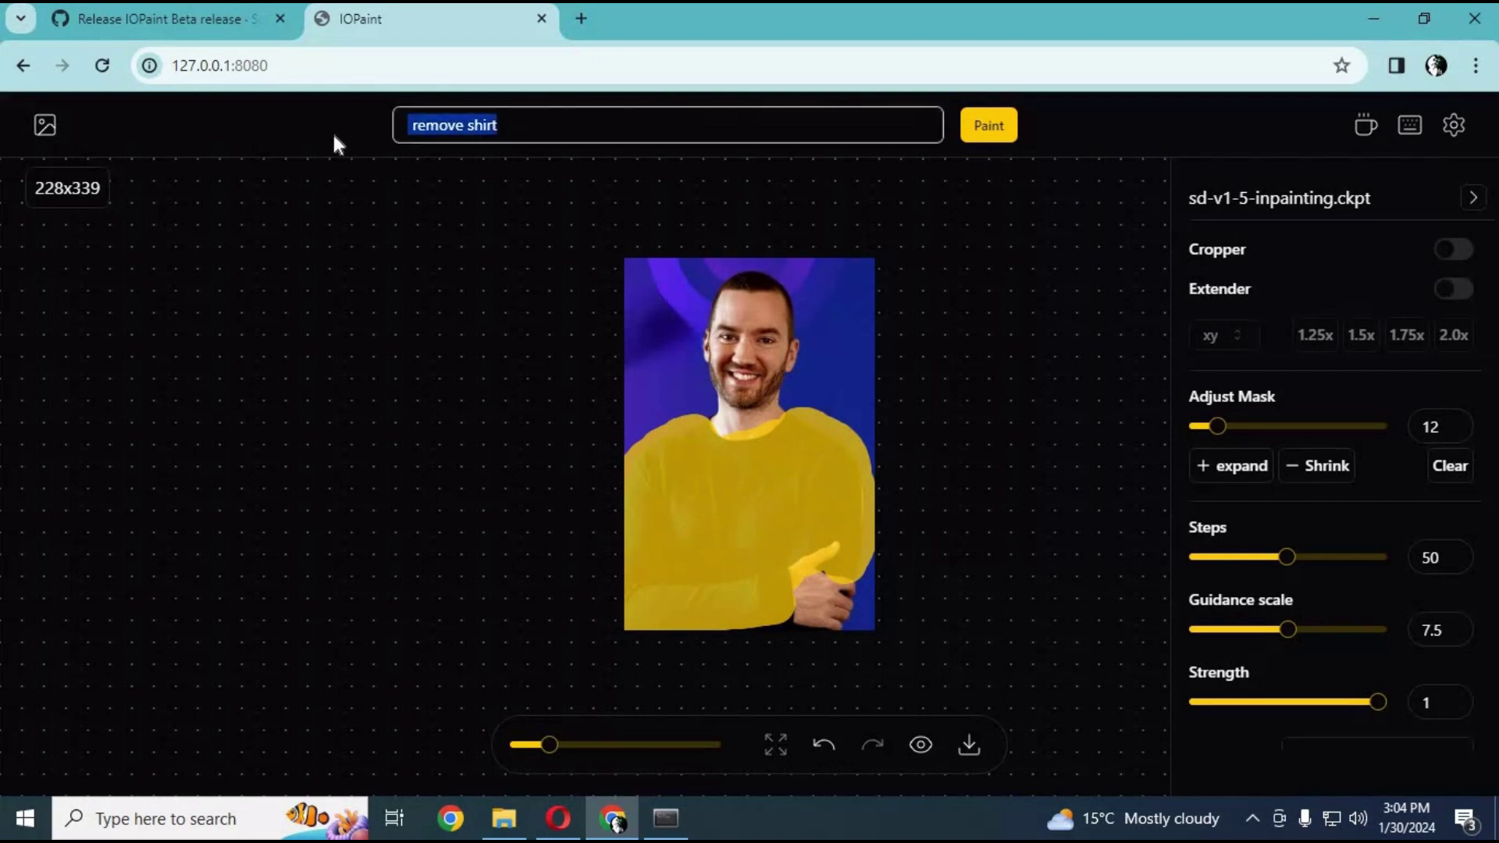
{"action": "type", "text": "dre"}
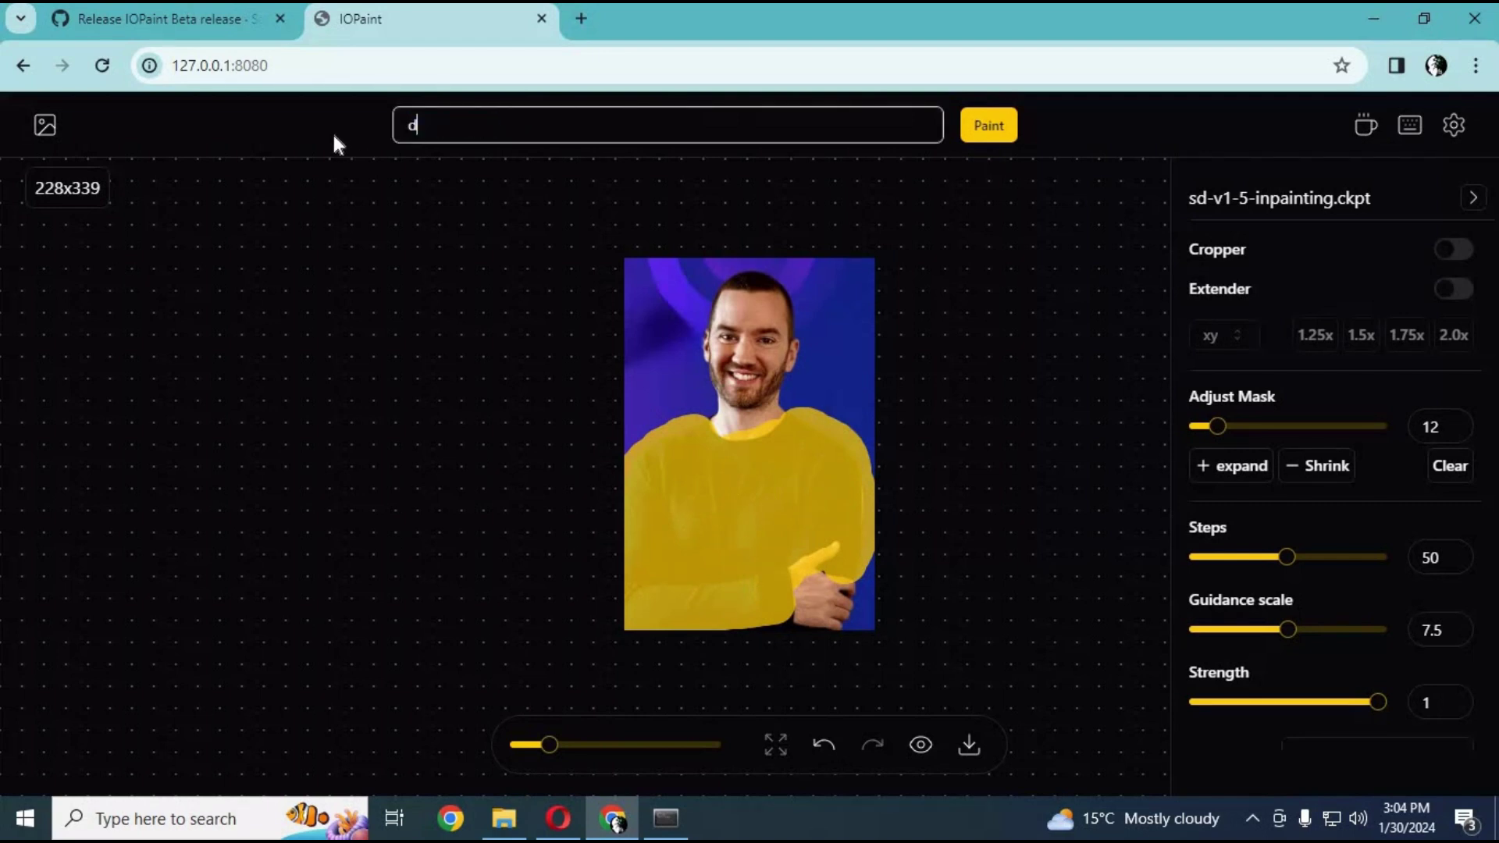
{"action": "key", "text": "BackSpace"}
{"action": "type", "text": "ess button shirt"}
Lower the sampling Steps slider from 50 to 25 and review the remaining settings.
{"action": "scroll", "coordinate": [1276, 414], "scroll_direction": "down", "scroll_amount": 2}
{"action": "scroll", "coordinate": [1277, 421], "scroll_direction": "down", "scroll_amount": 1}
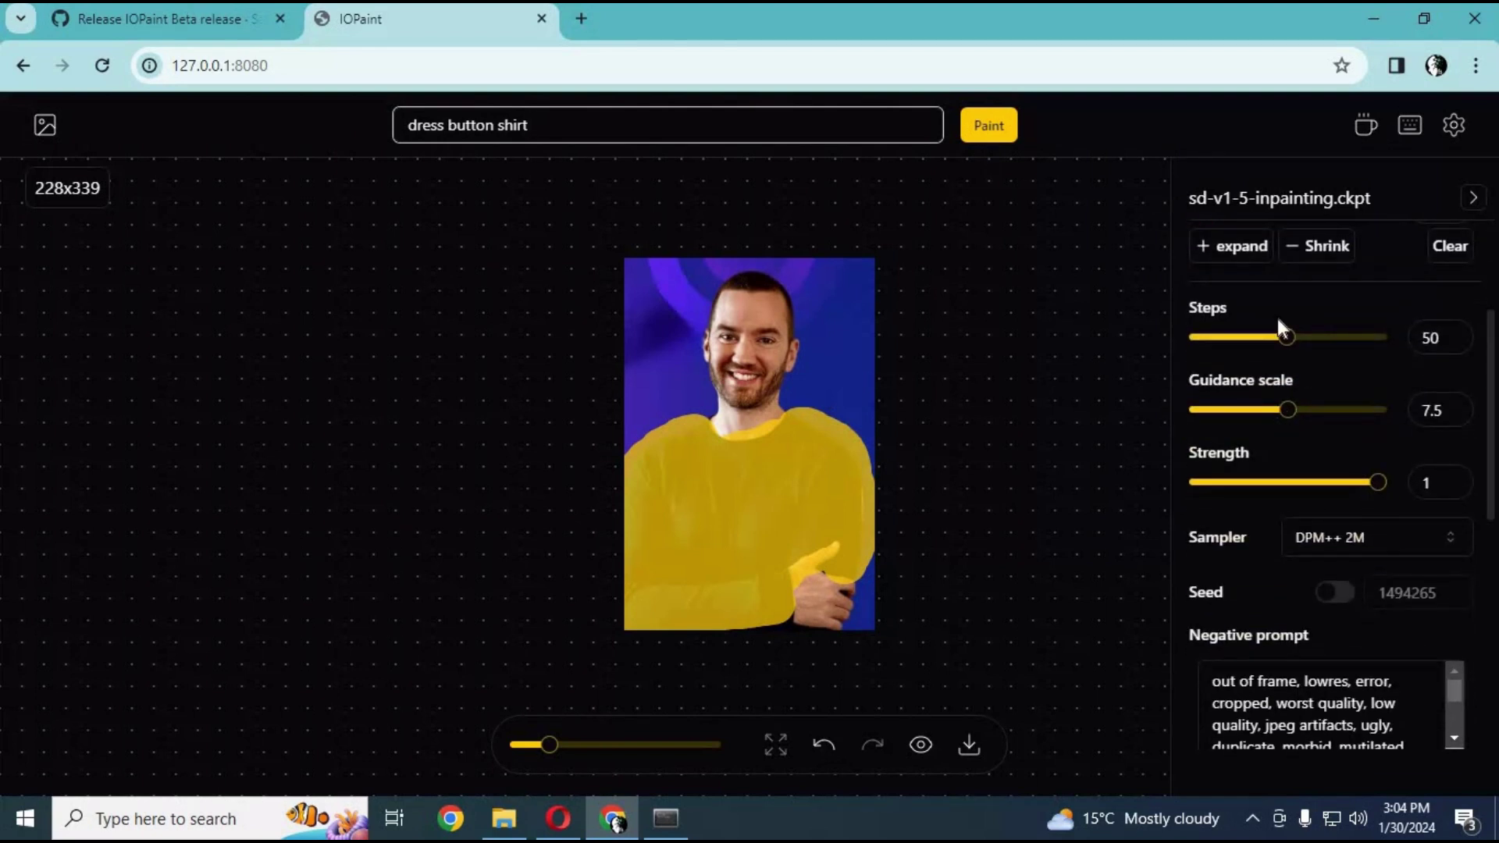
{"action": "left_click_drag", "start_coordinate": [1258, 340], "coordinate": [1237, 339]}
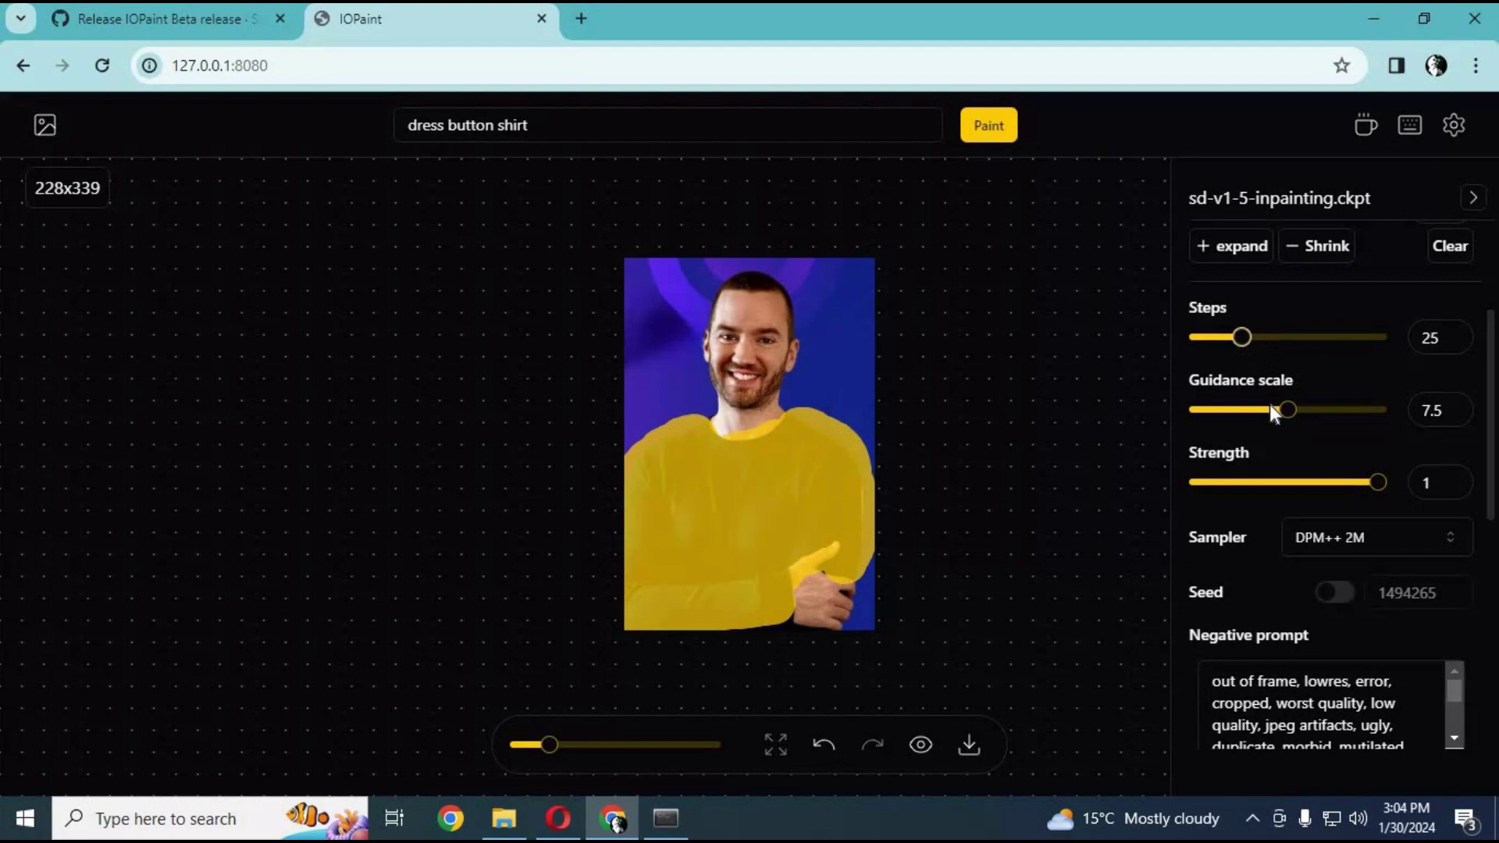
{"action": "scroll", "coordinate": [1269, 405], "scroll_direction": "down", "scroll_amount": 1}
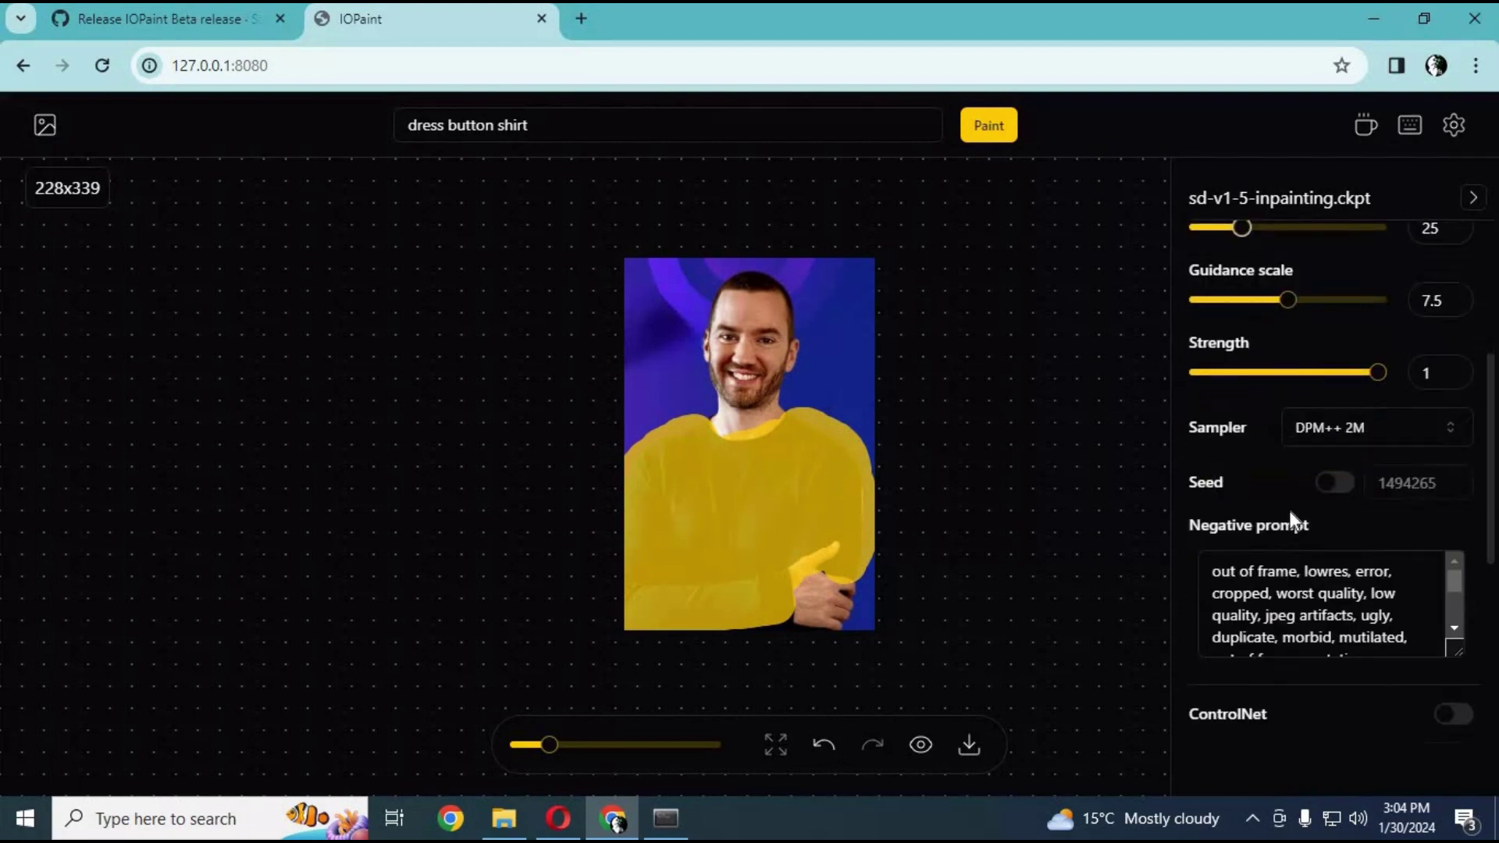
{"action": "scroll", "coordinate": [1312, 495], "scroll_direction": "down", "scroll_amount": 2}
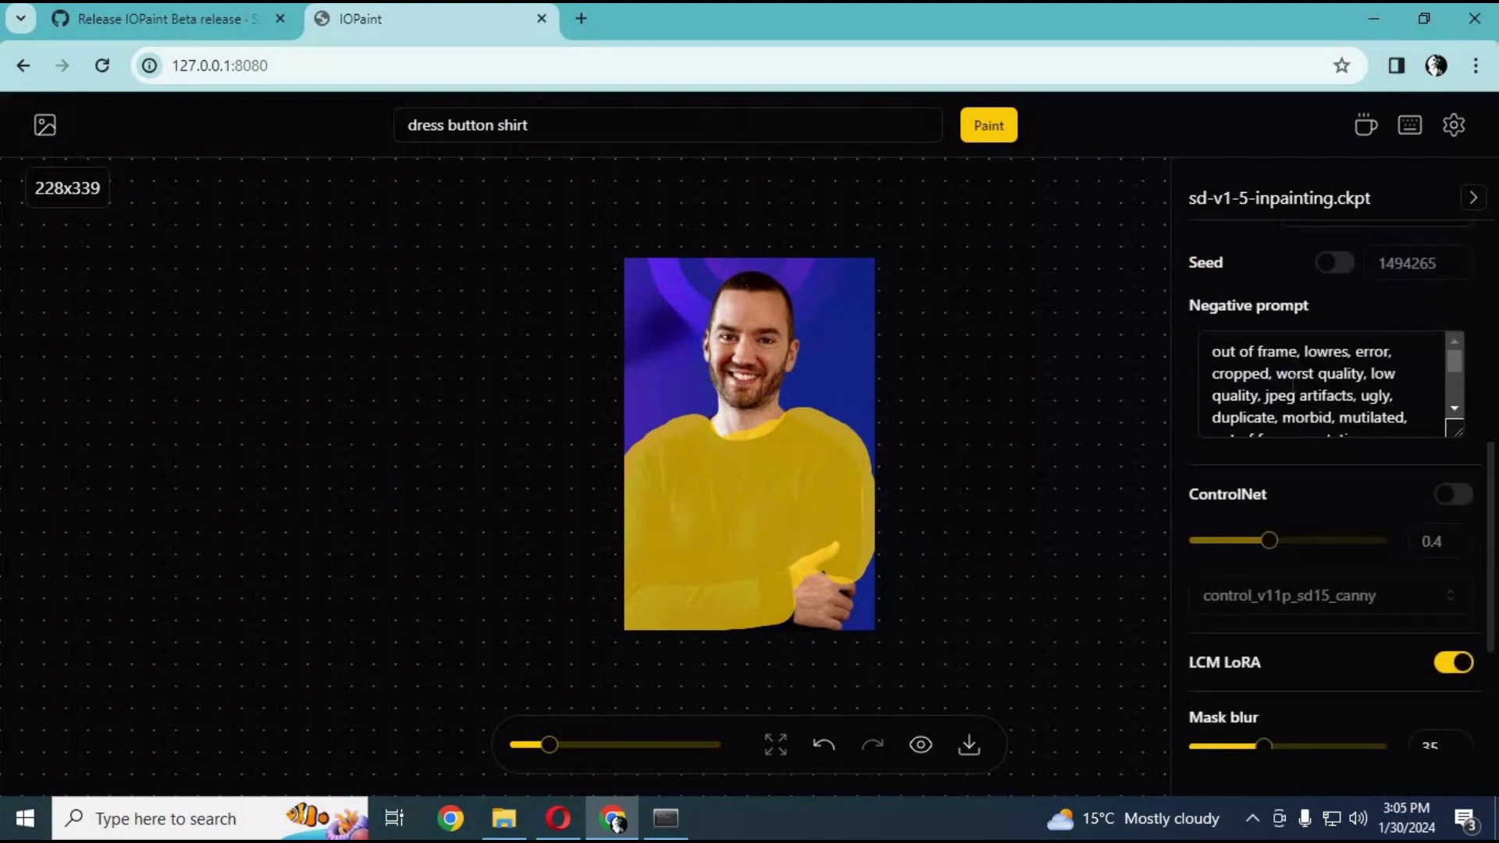
{"action": "scroll", "coordinate": [1293, 382], "scroll_direction": "down", "scroll_amount": 2}
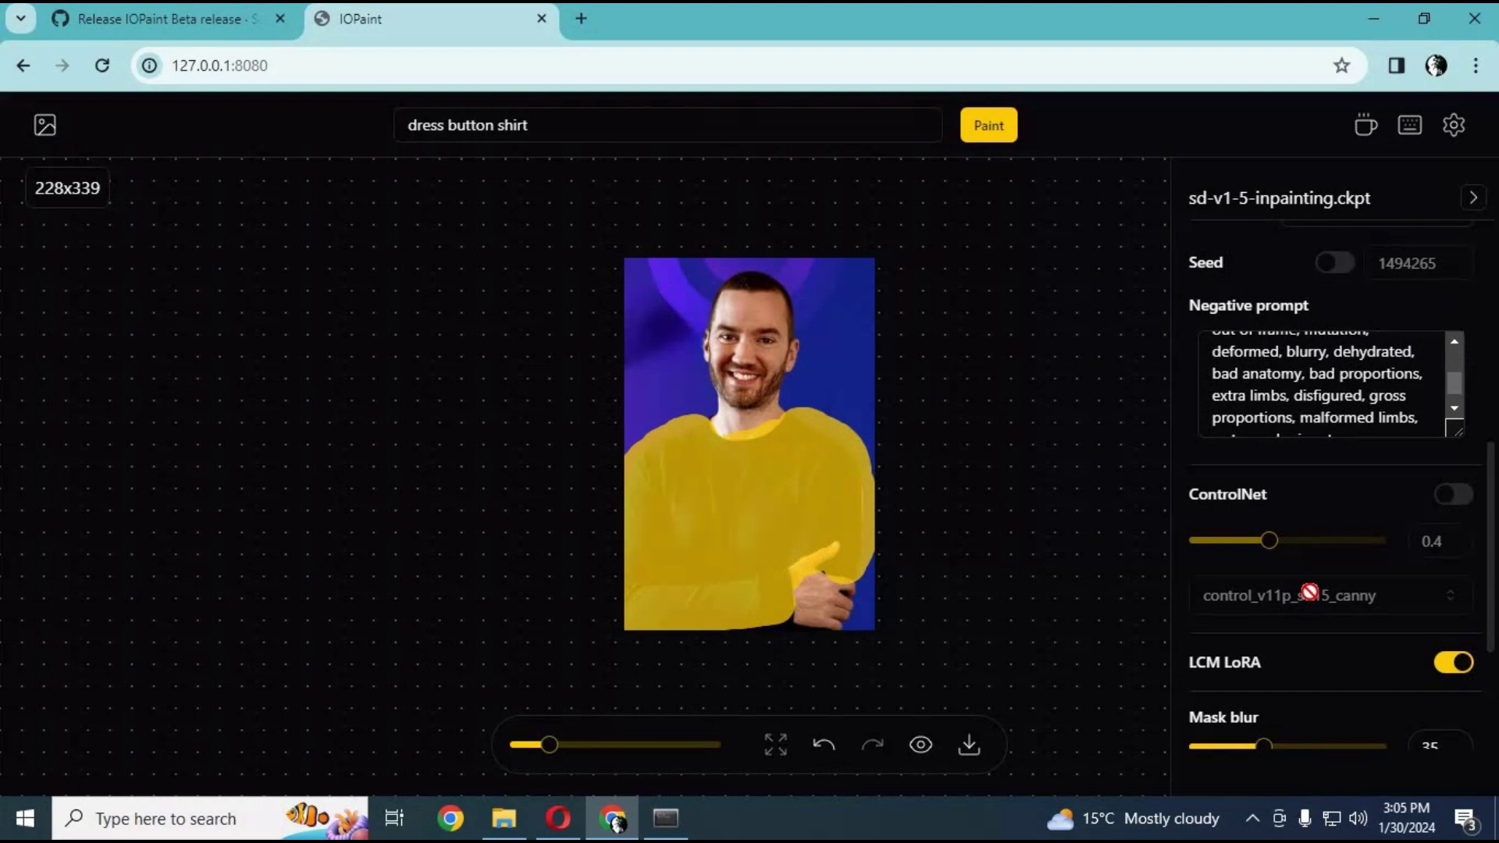
{"action": "scroll", "coordinate": [1338, 546], "scroll_direction": "down", "scroll_amount": 5}
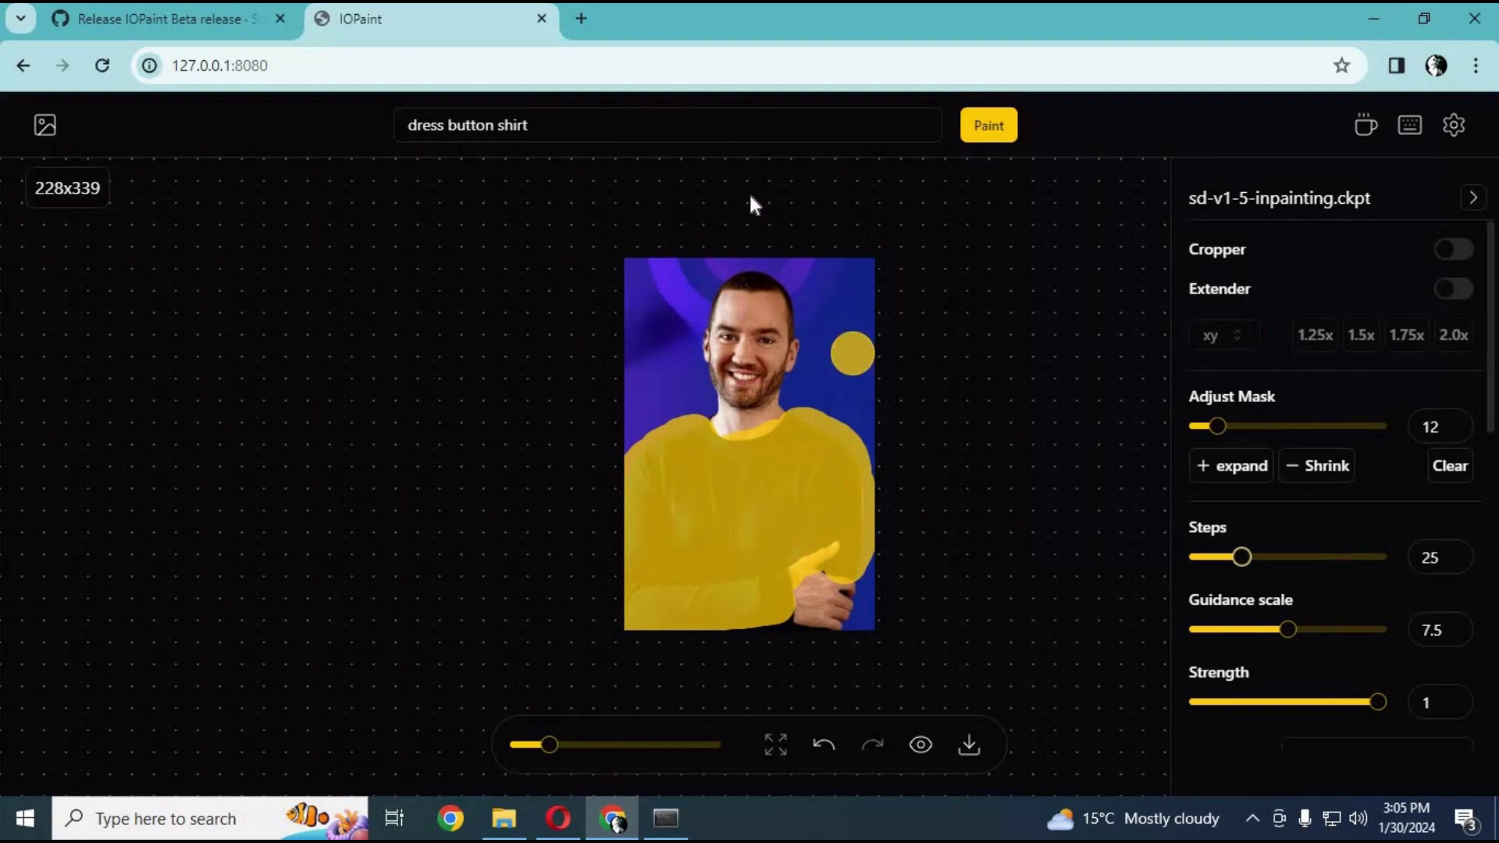
Start generating the masked sweater repaint from the 'dress button shirt' prompt.
{"action": "left_click", "coordinate": [989, 133]}
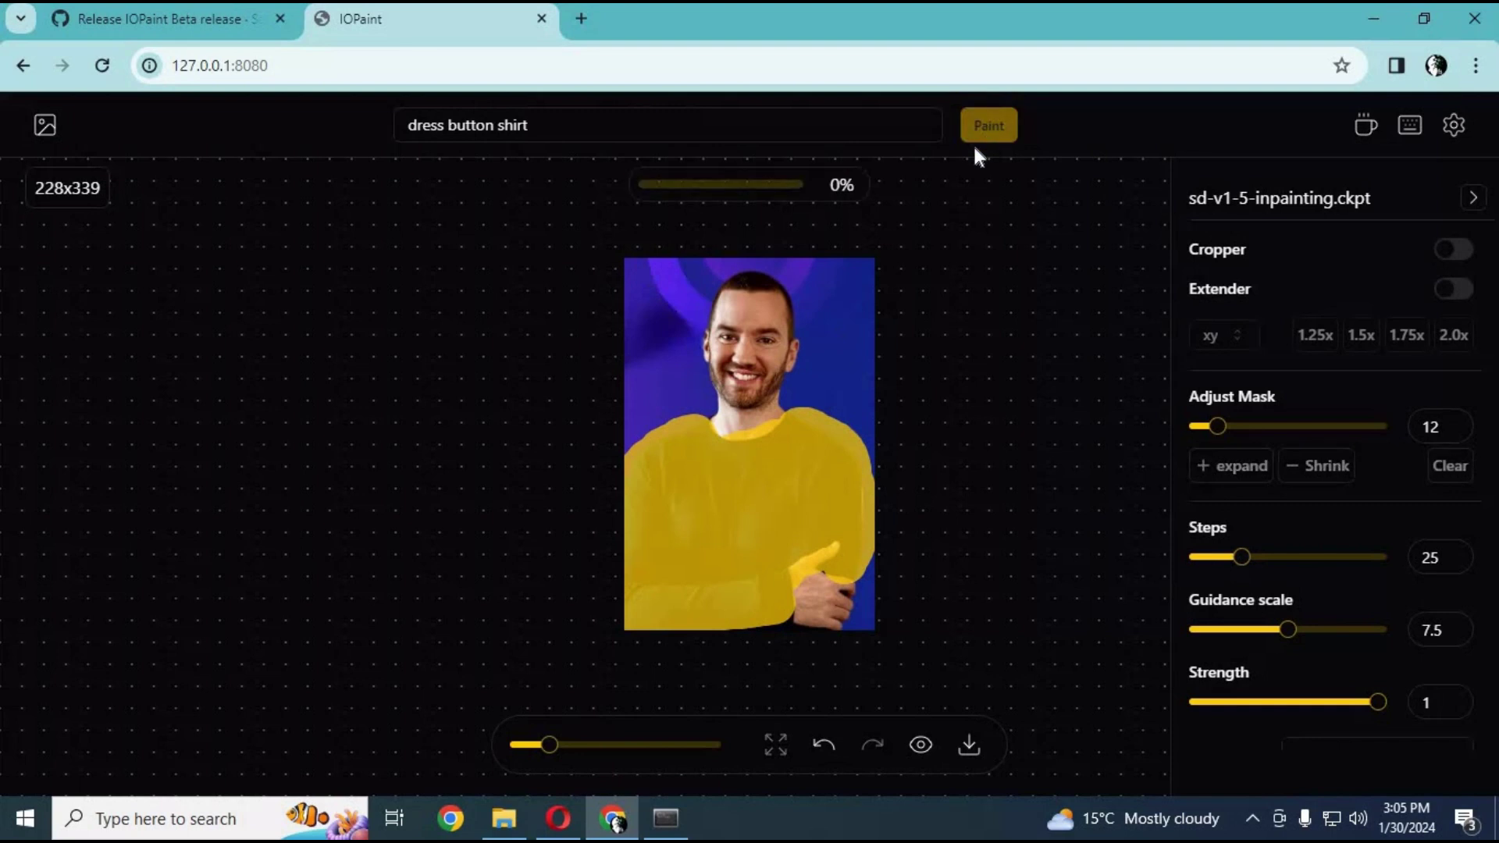